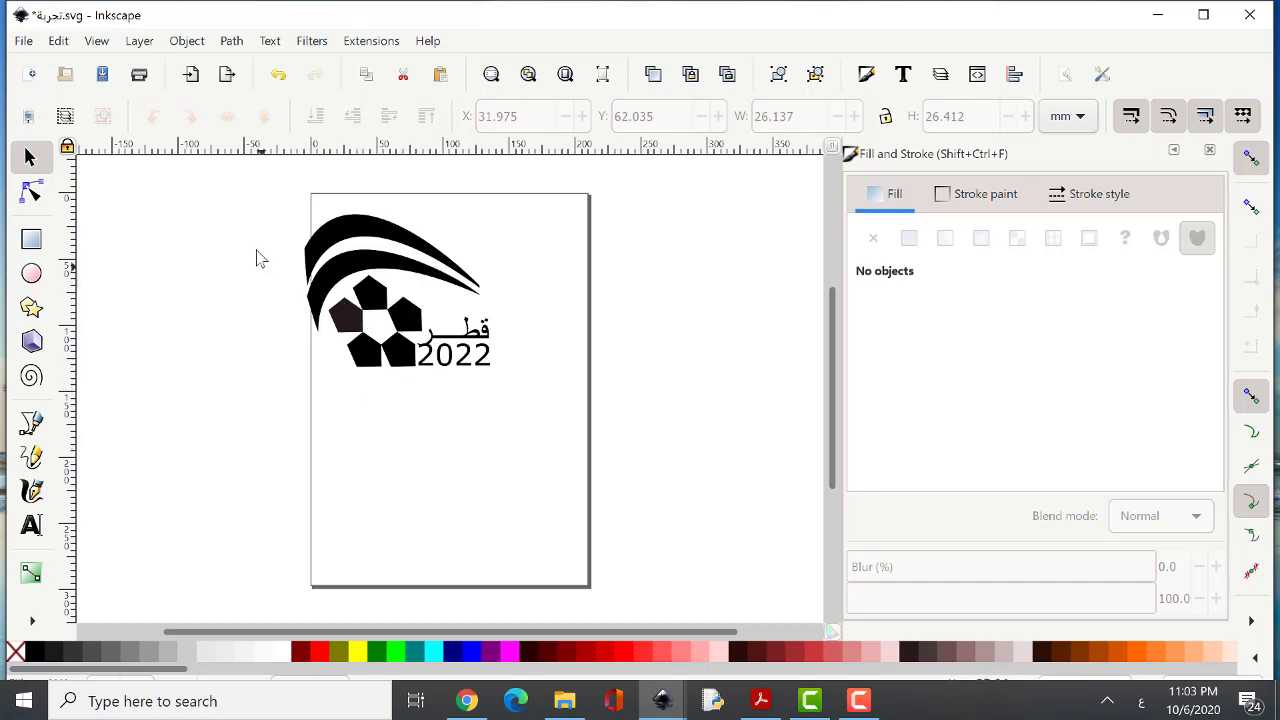
Fill the top pentagon with a flat CMYK colour of magenta 90, yellow 55 and black 45
left_click(376, 300)
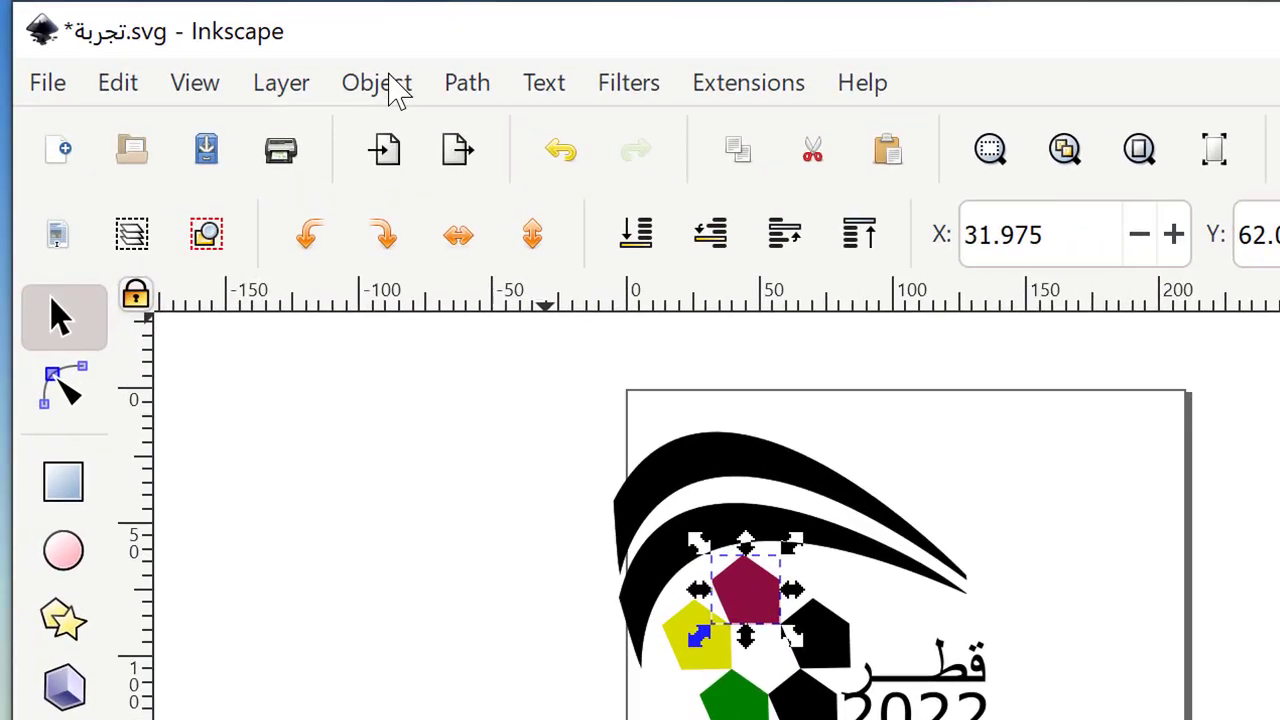
left_click(192, 41)
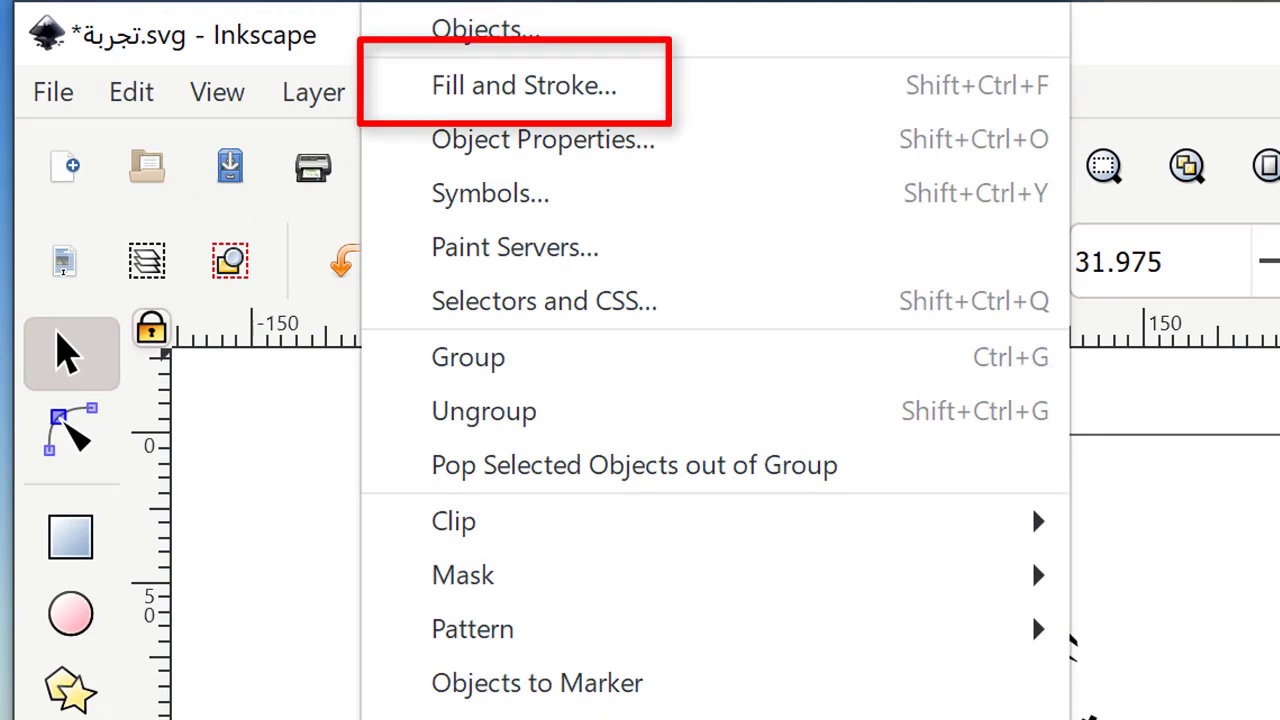
key("Escape")
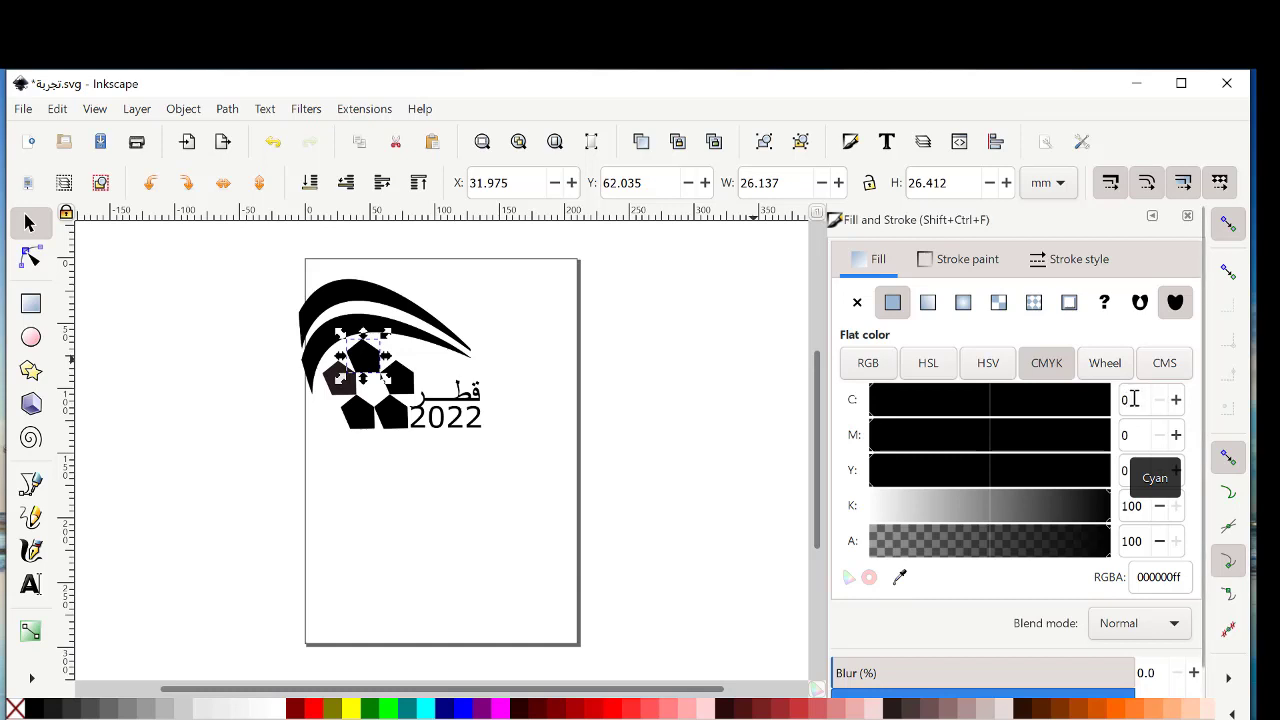
left_click(1136, 434)
type("90")
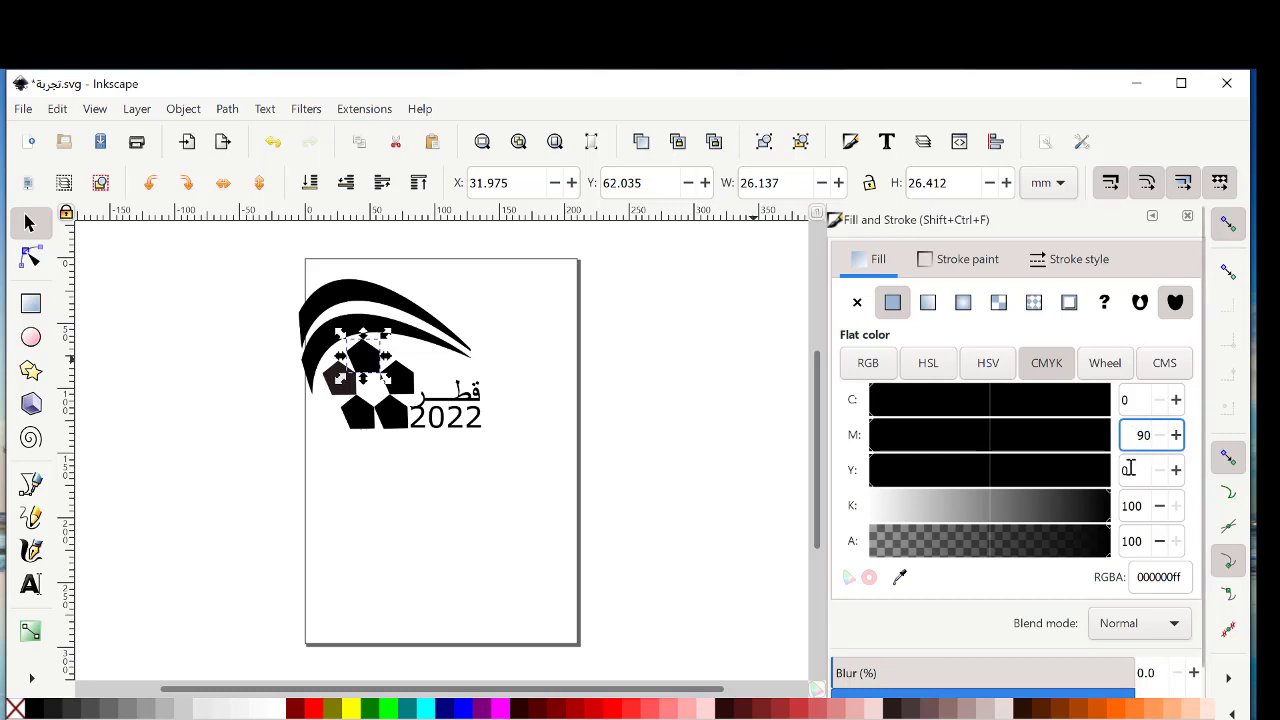
left_click(1130, 469)
type("55")
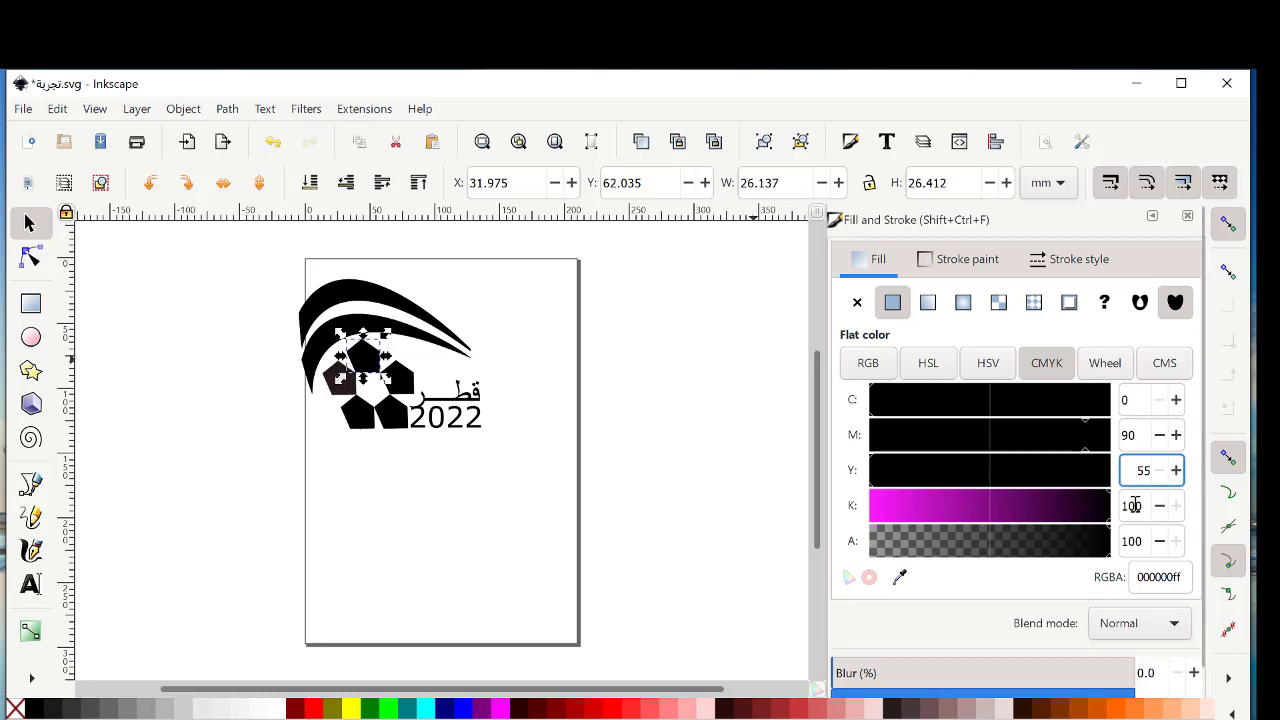
left_click(1136, 505)
type("45")
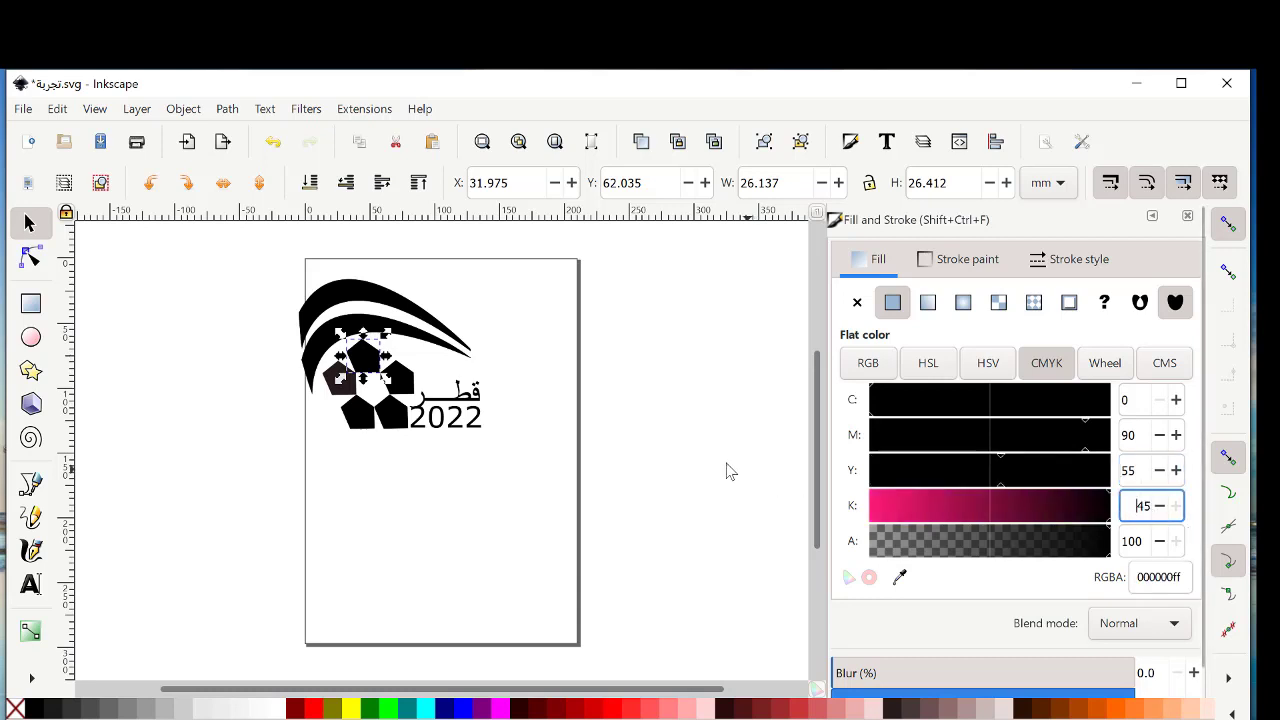
key("Return")
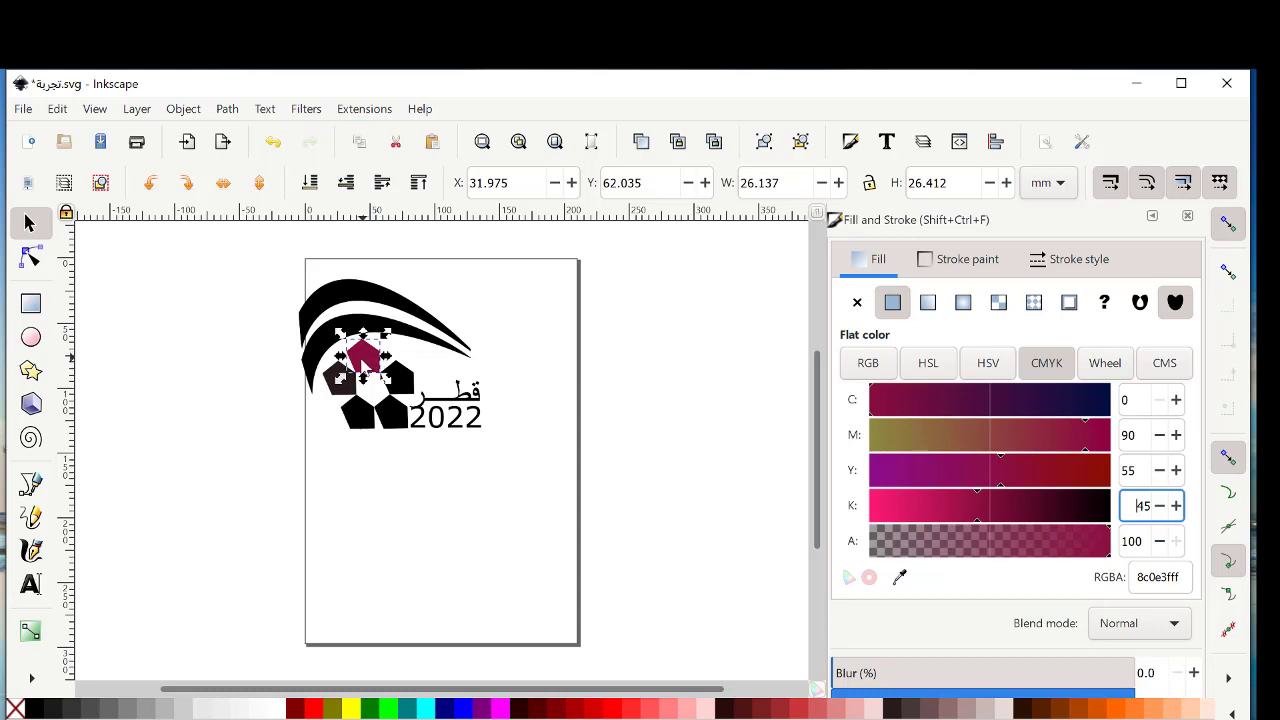
key("Return")
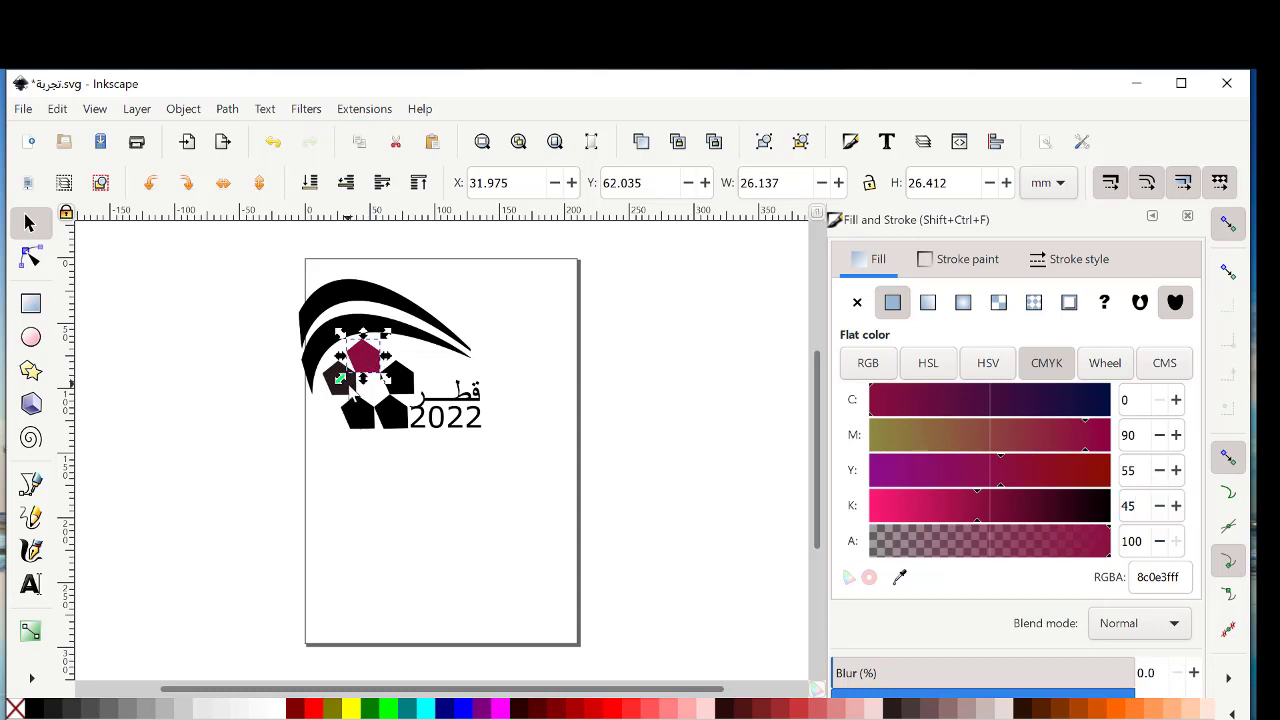
left_click(392, 494)
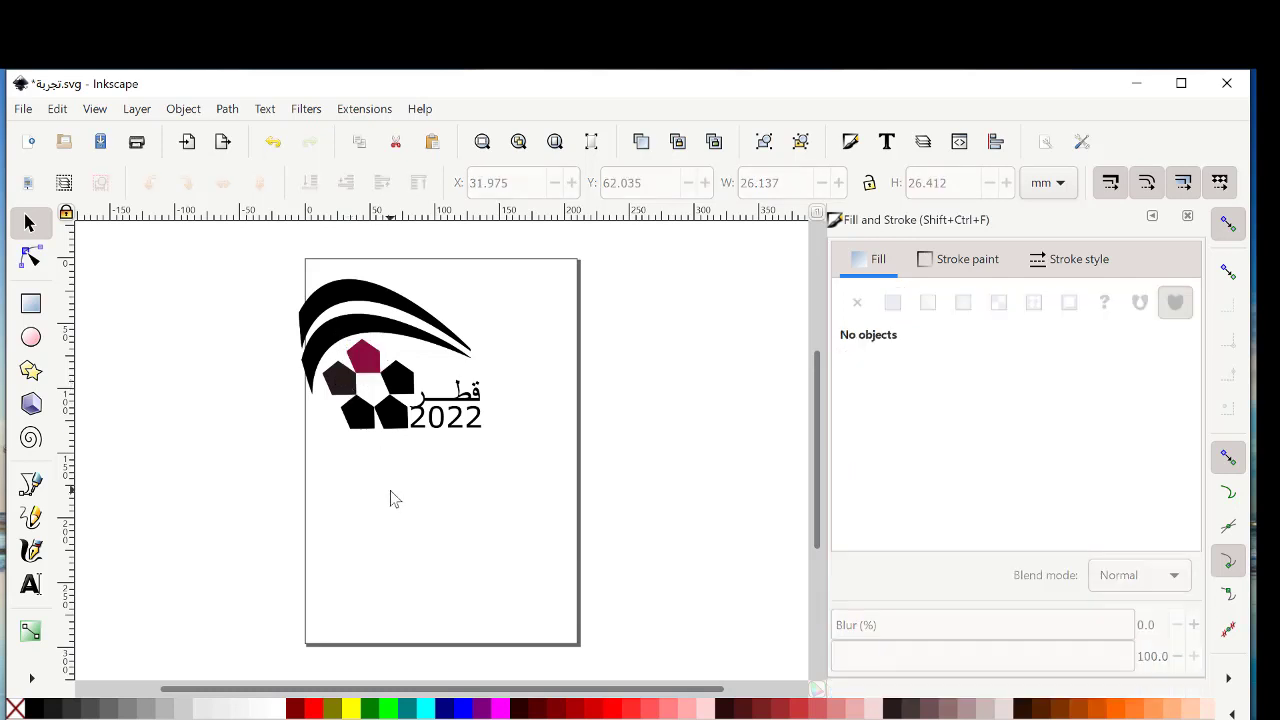
Fill the upper-left pentagon with a flat CMYK colour of cyan 0, magenta 0, yellow 100 and black 15
left_click(345, 388)
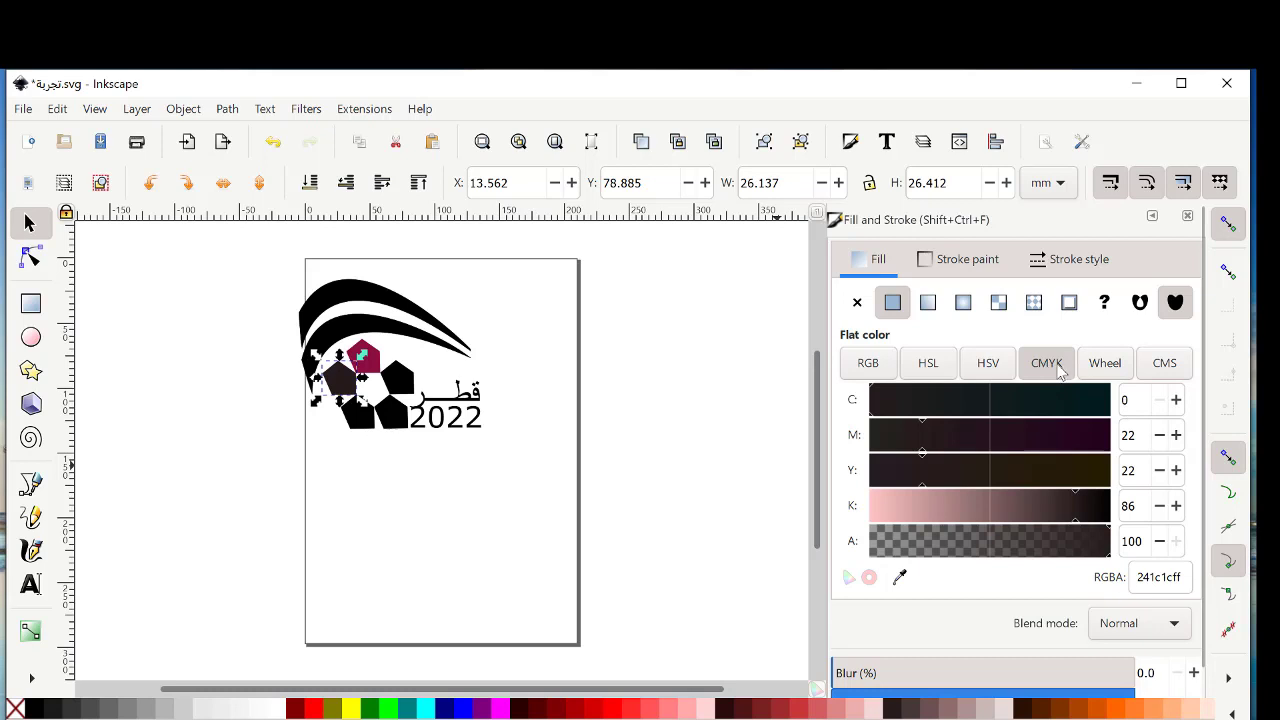
left_click(1128, 400)
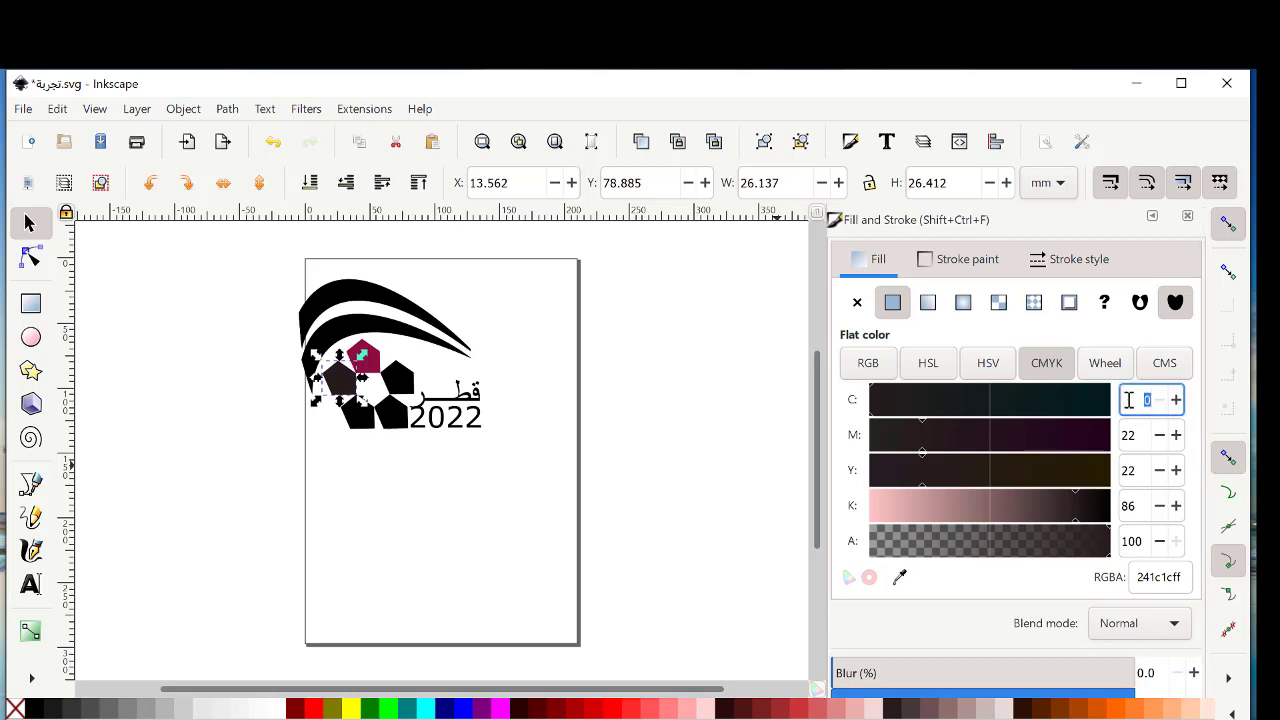
key("Tab")
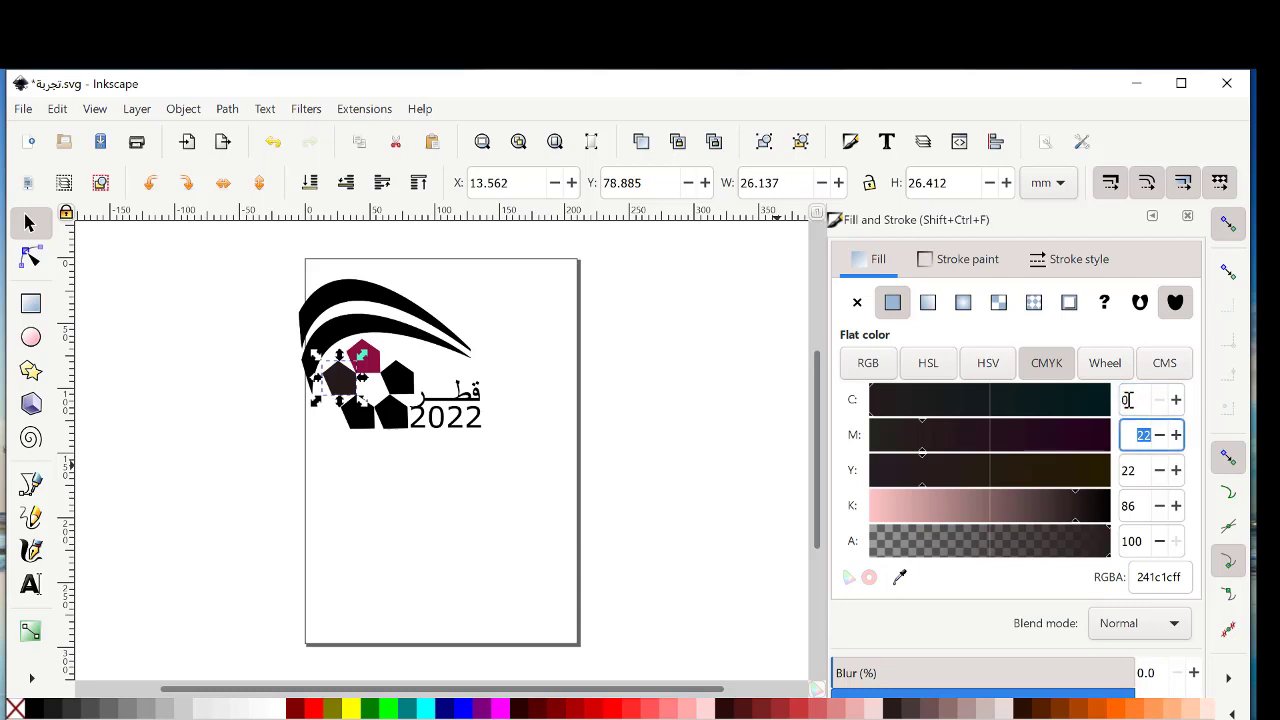
type("0")
key("Tab")
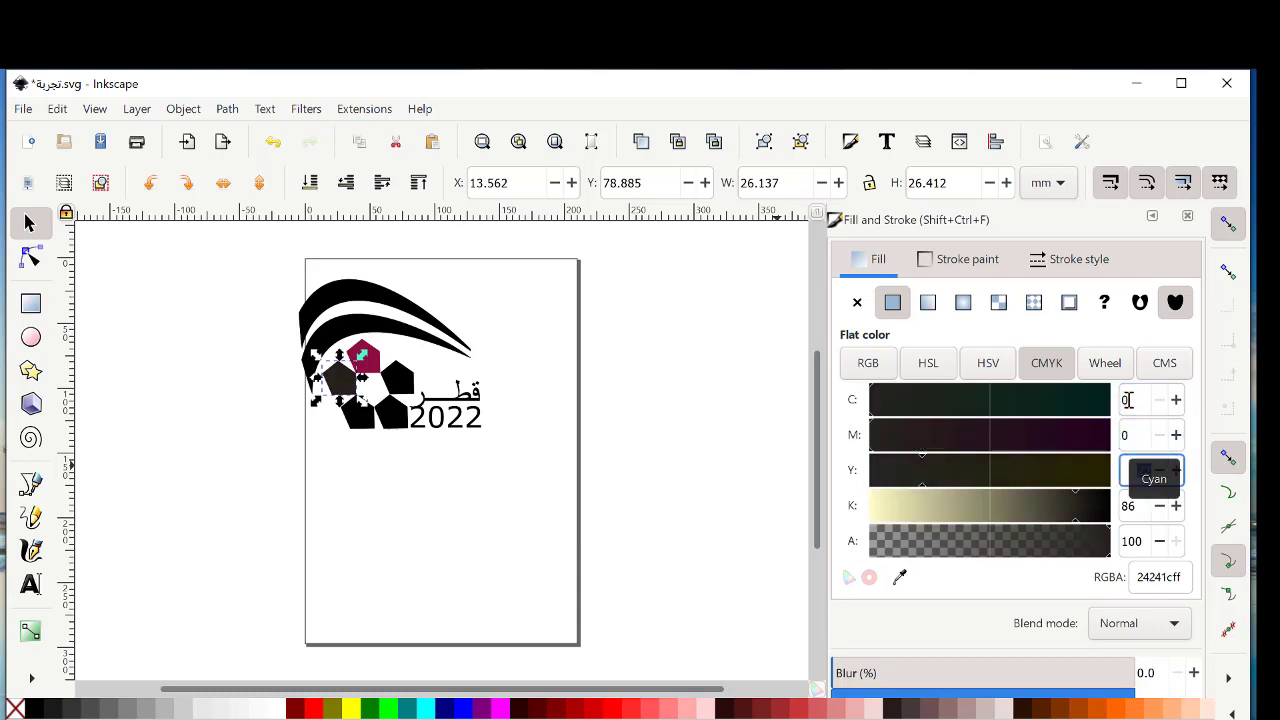
type("100")
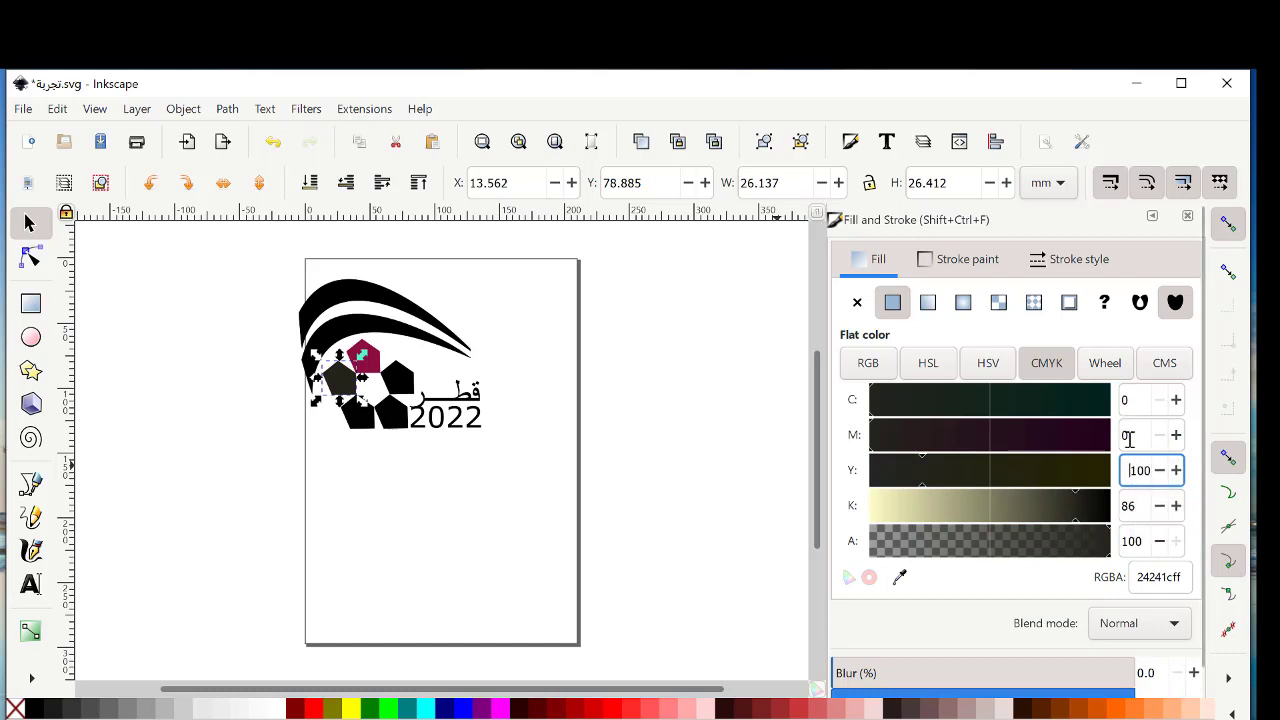
key("Tab")
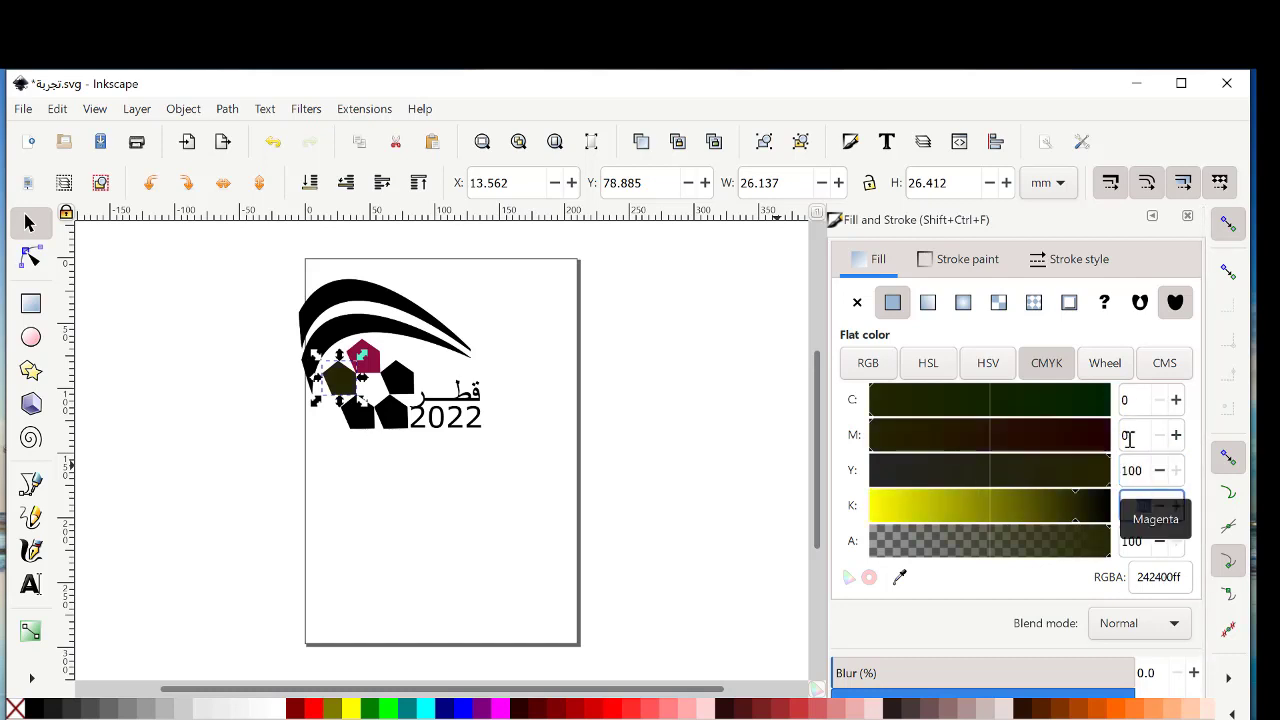
type("15")
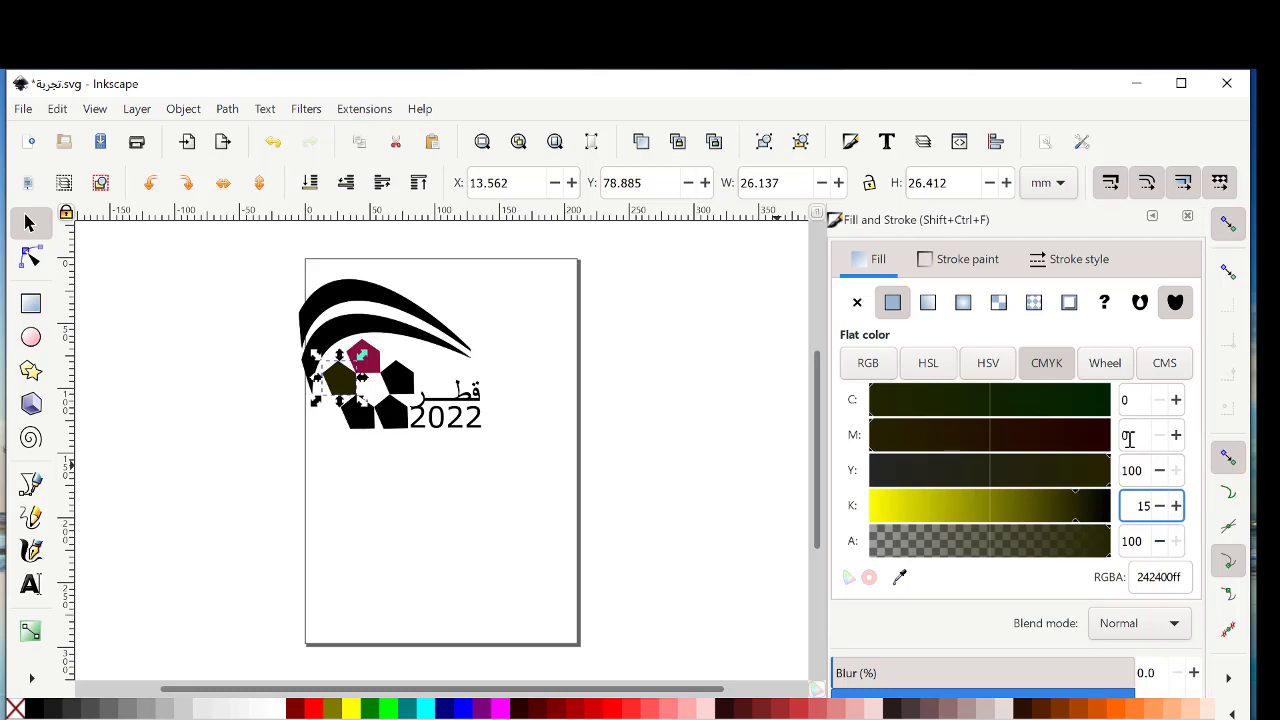
key("Return")
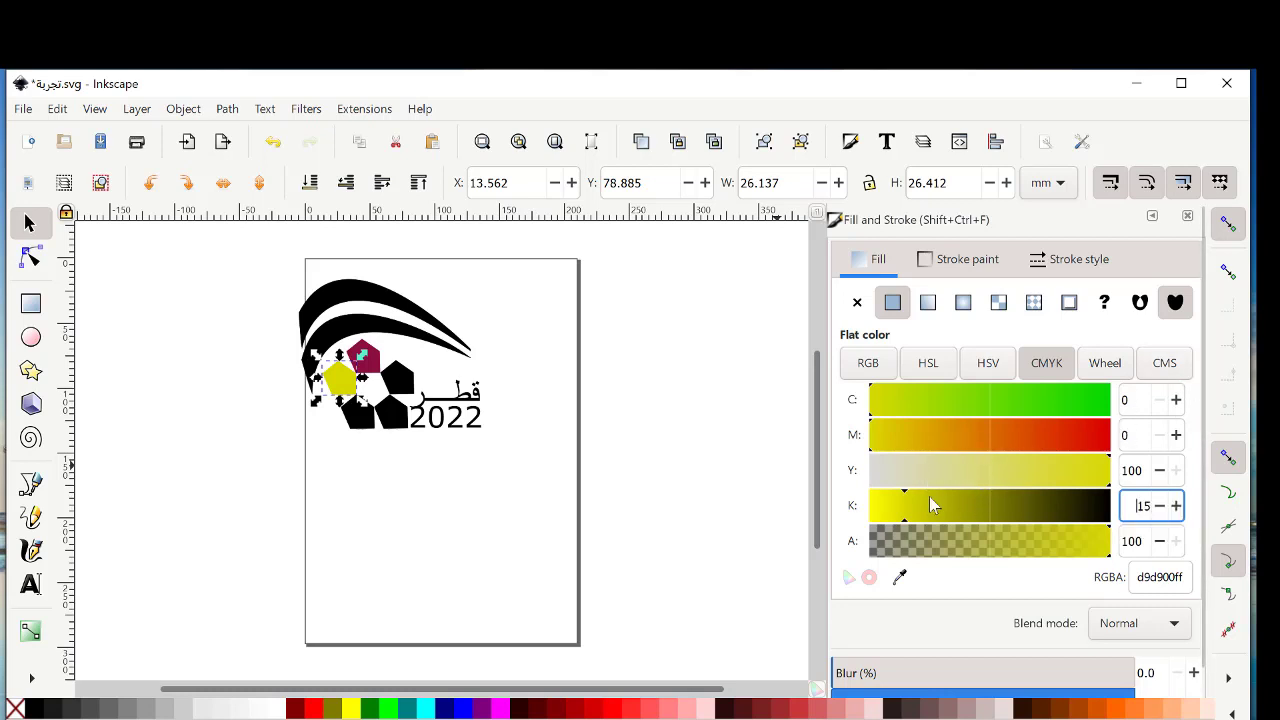
left_click(498, 513)
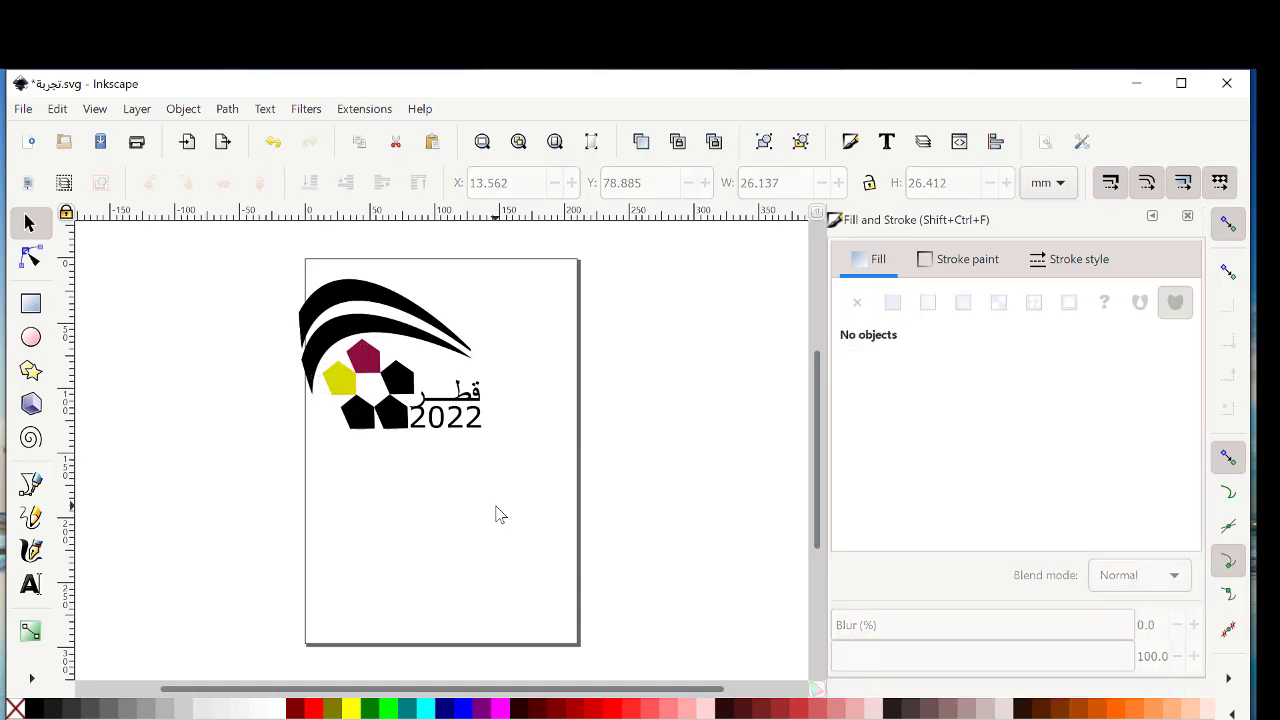
Fill the lower-left pentagon with the palette's green swatch (#008000) and deselect it
left_click(365, 431)
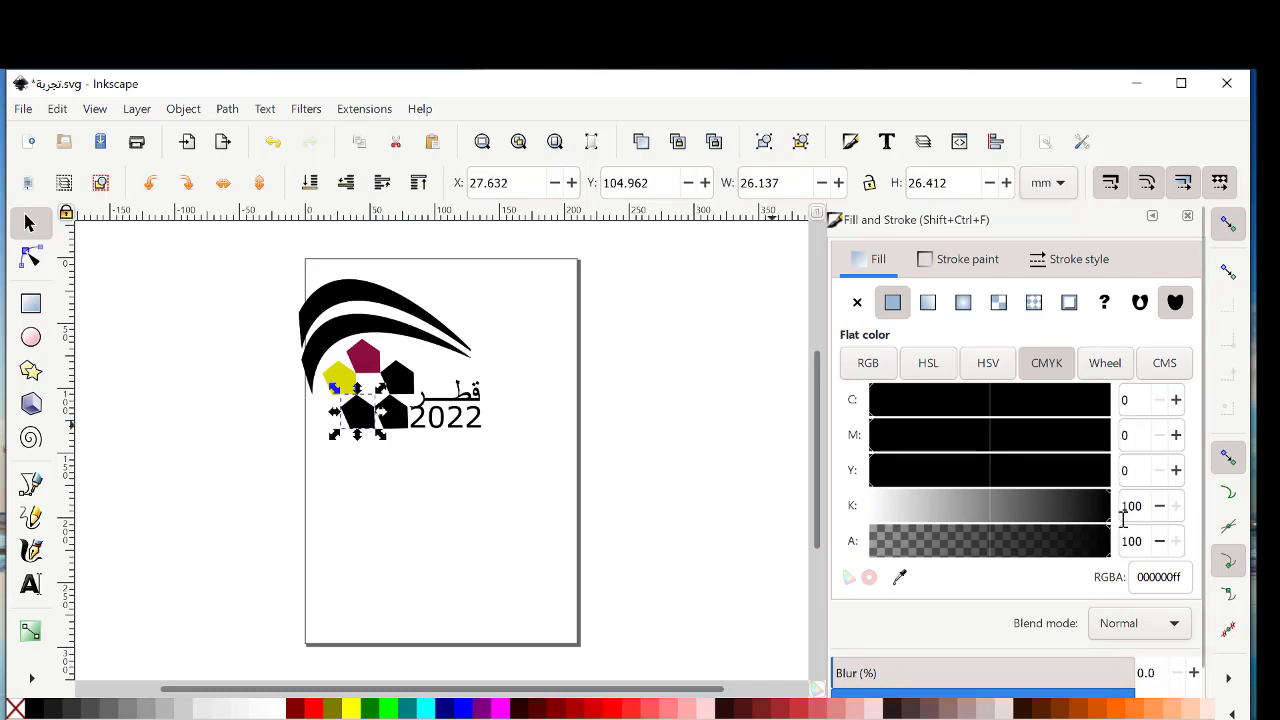
left_click(370, 710)
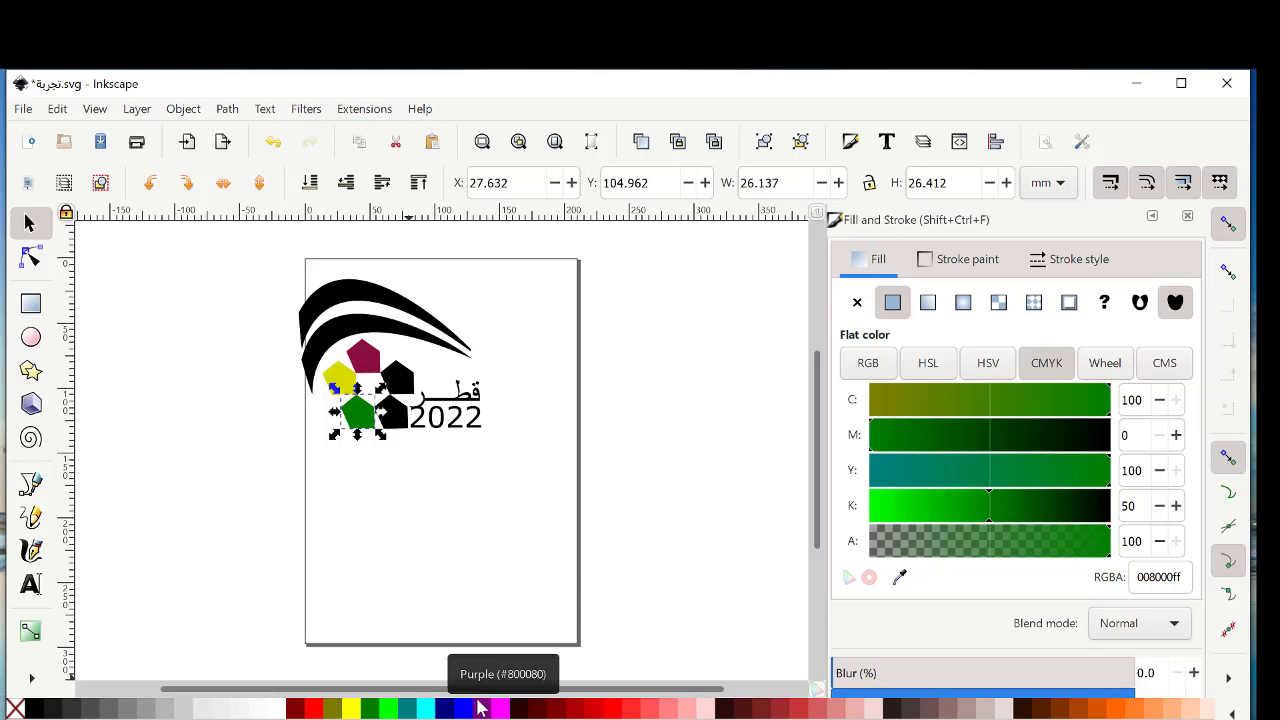
left_click(643, 484)
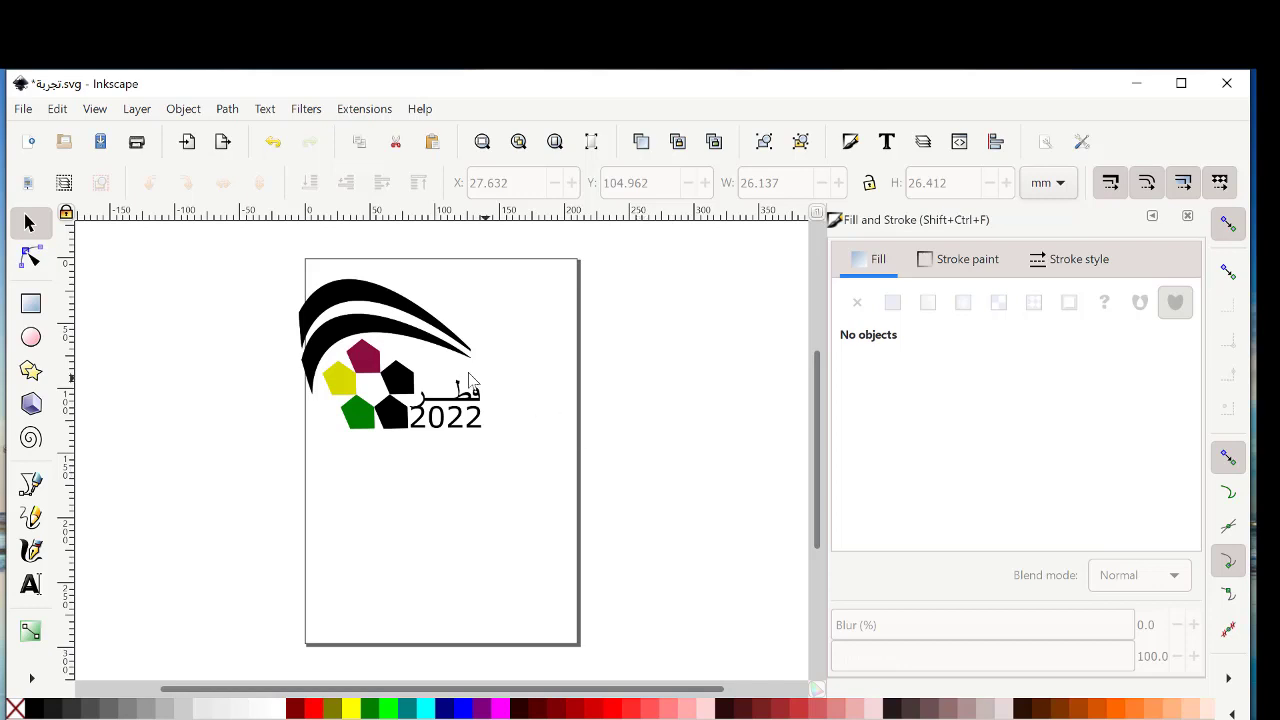
left_click(370, 365)
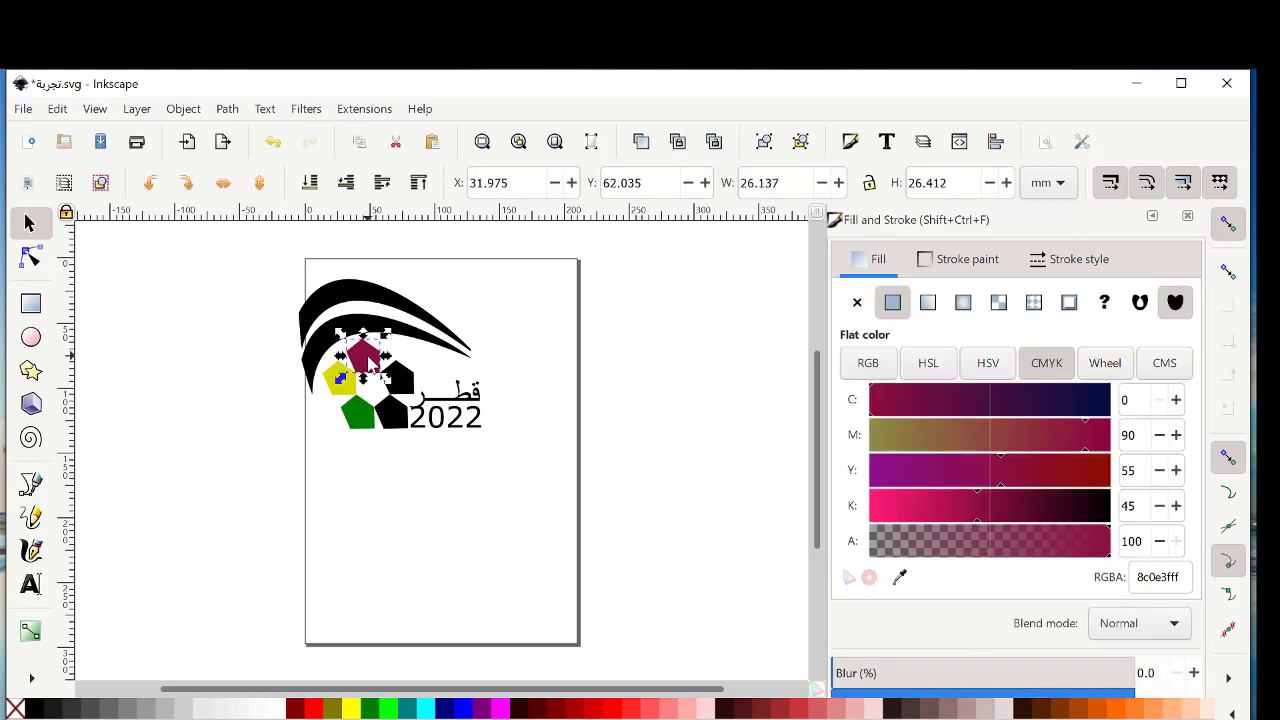
left_click(184, 109)
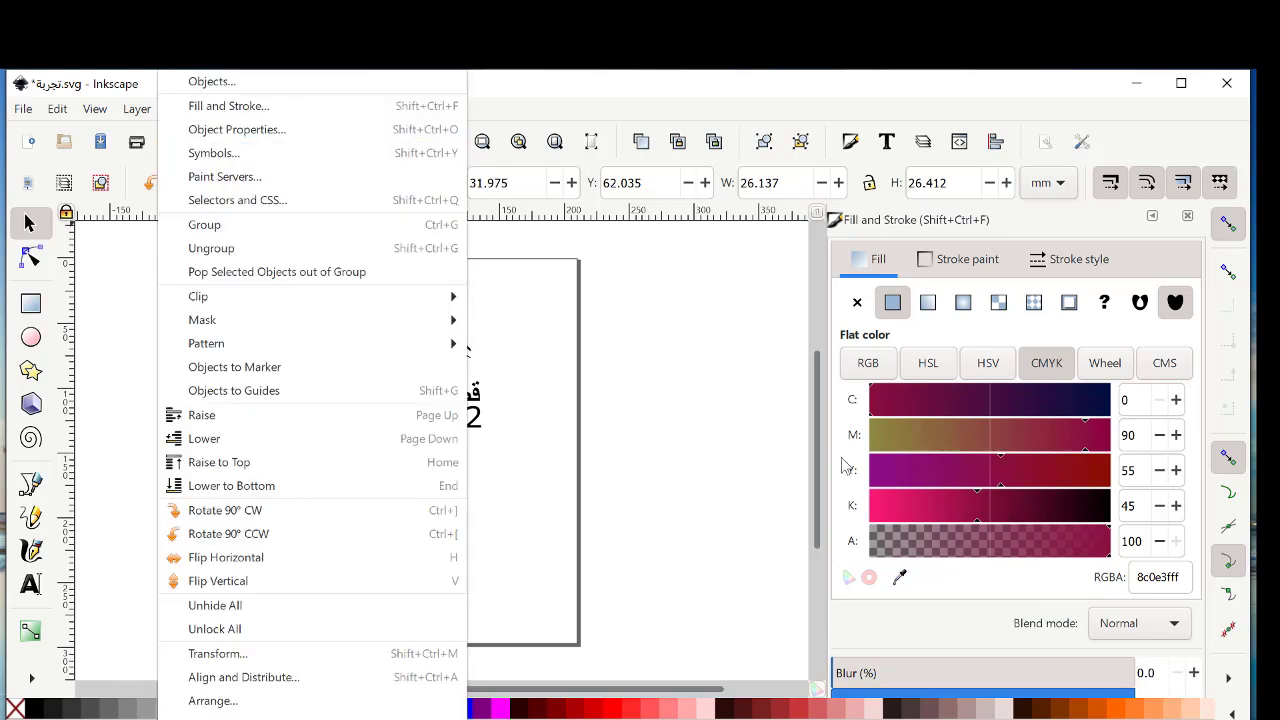
left_click(730, 454)
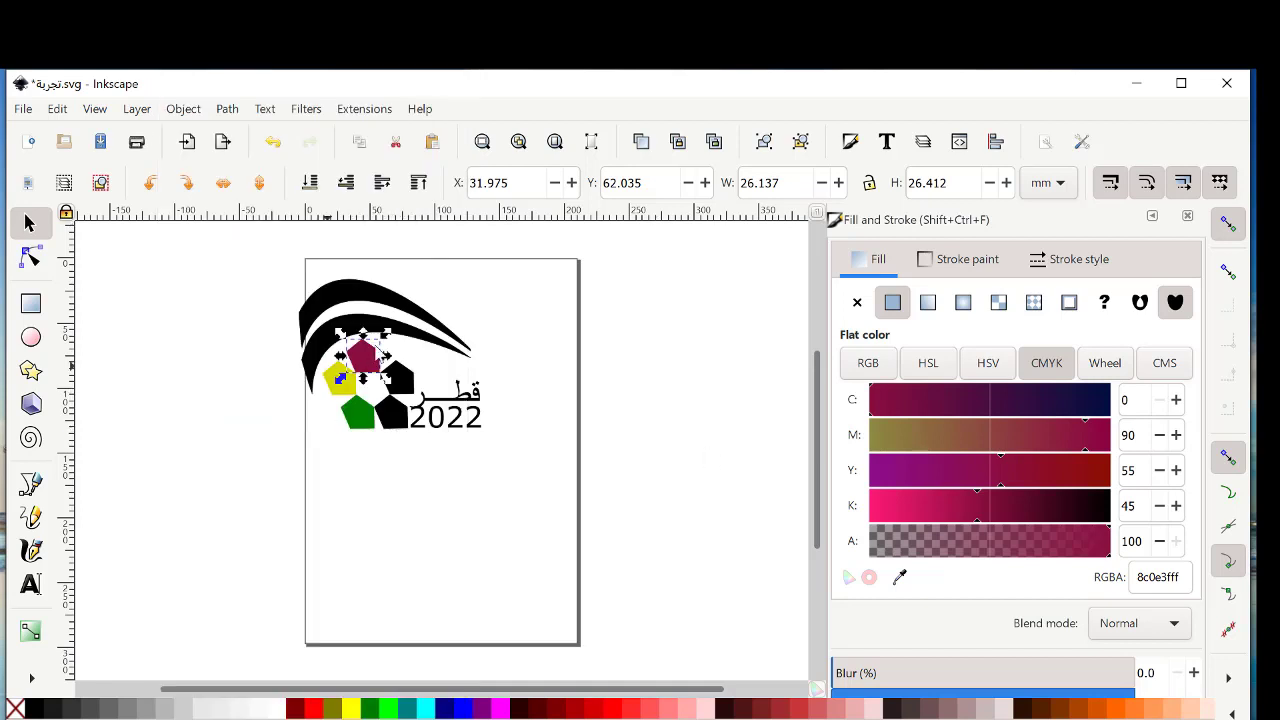
left_click(501, 540)
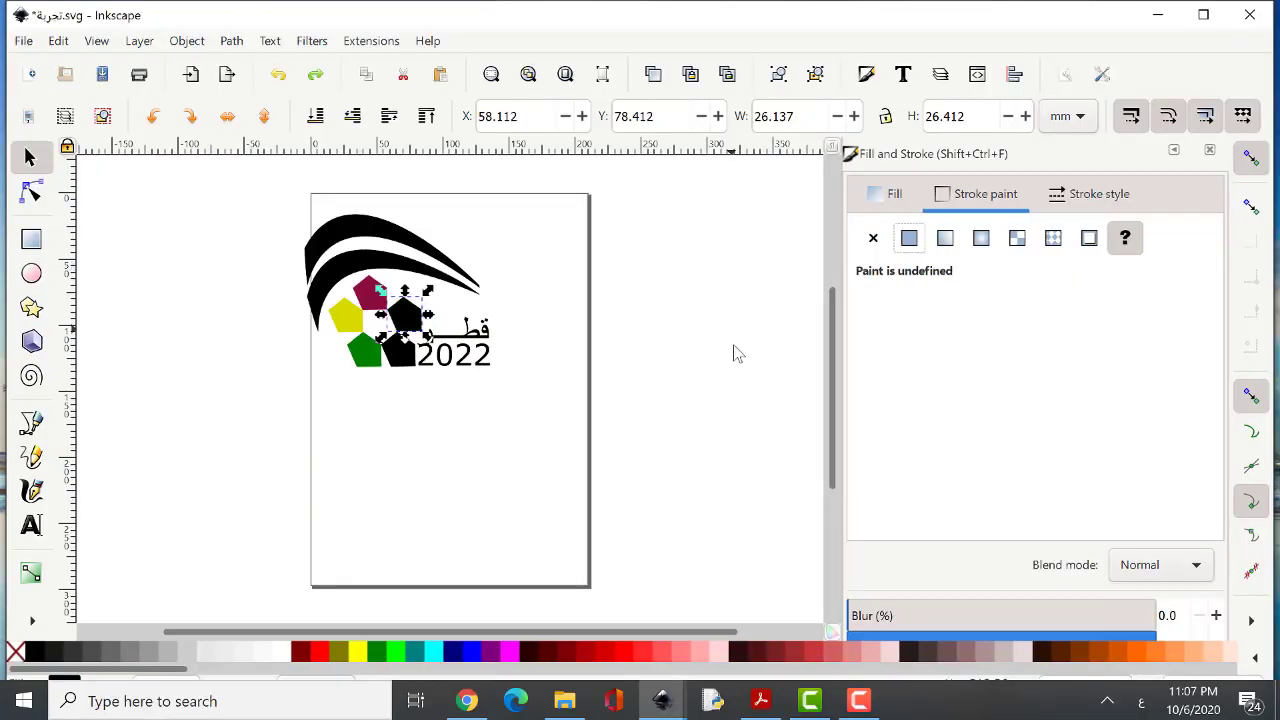
Remove the fill paint from the black upper-right pentagon
left_click(735, 353)
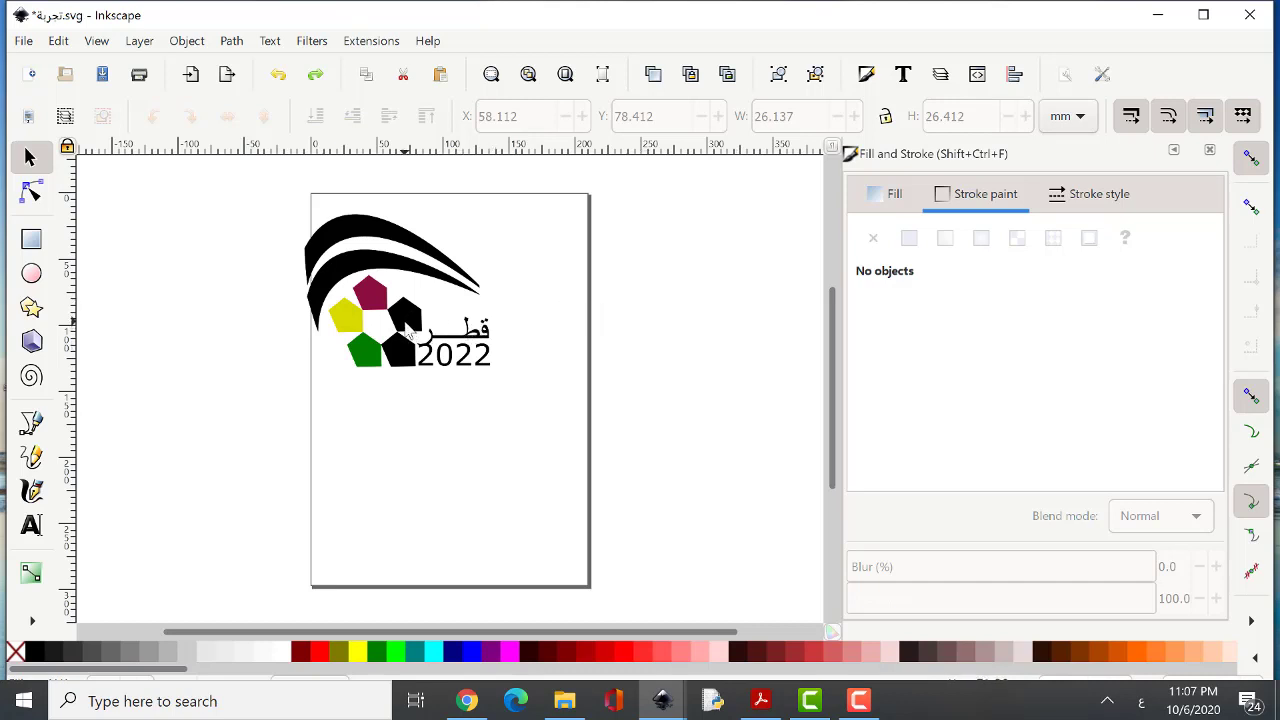
left_click(407, 334)
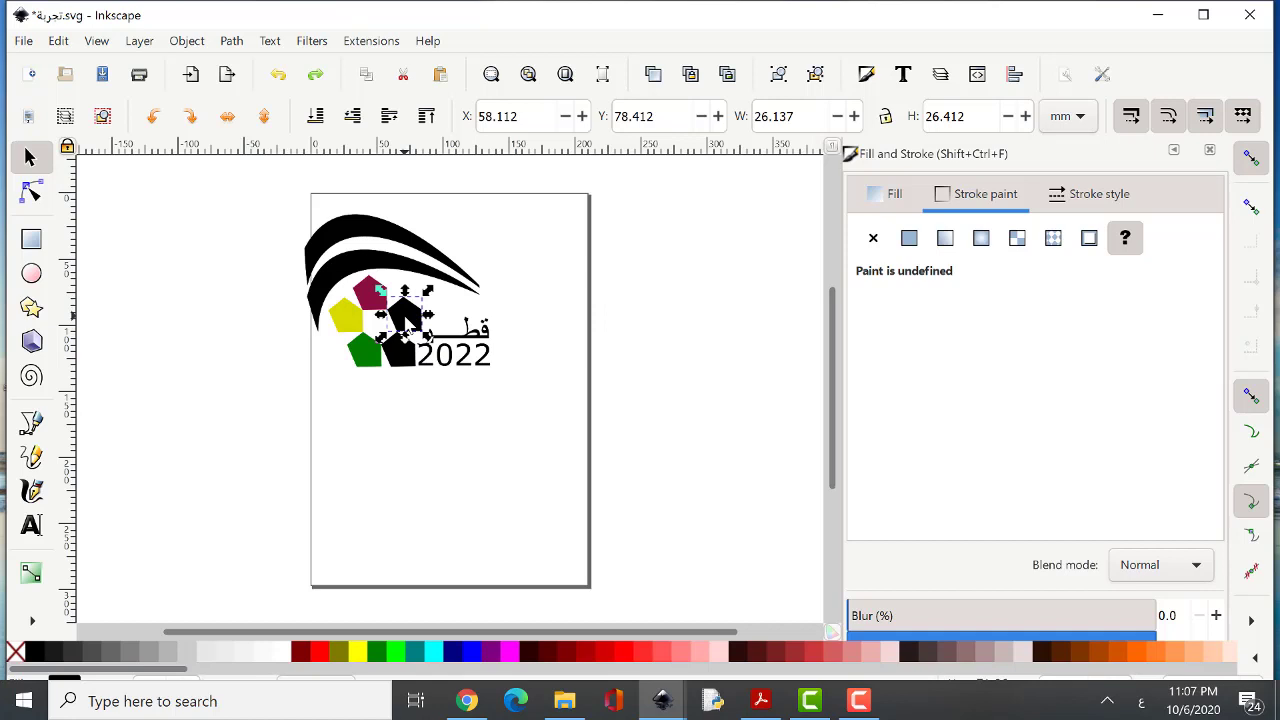
left_click(897, 203)
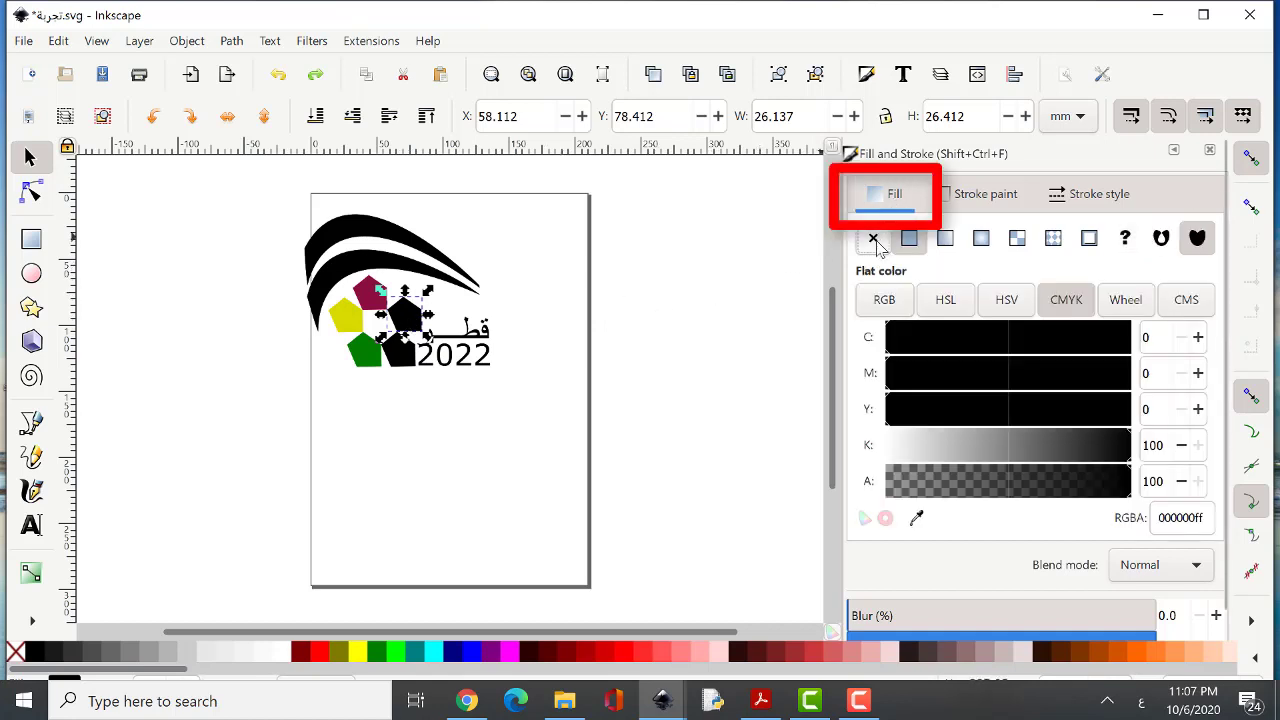
left_click(875, 244)
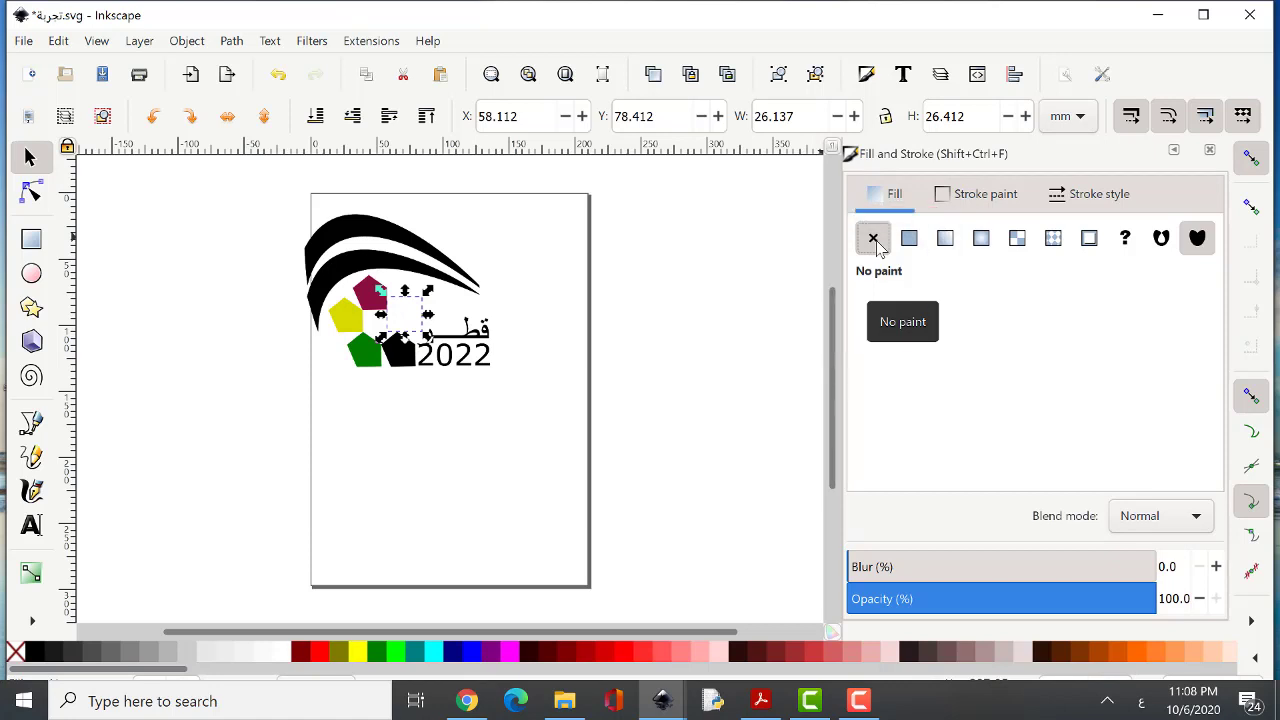
Give the unfilled upper-right pentagon a flat CMYK stroke of cyan 57, magenta 0, yellow 35 and black 0, and deselect it
left_click(970, 200)
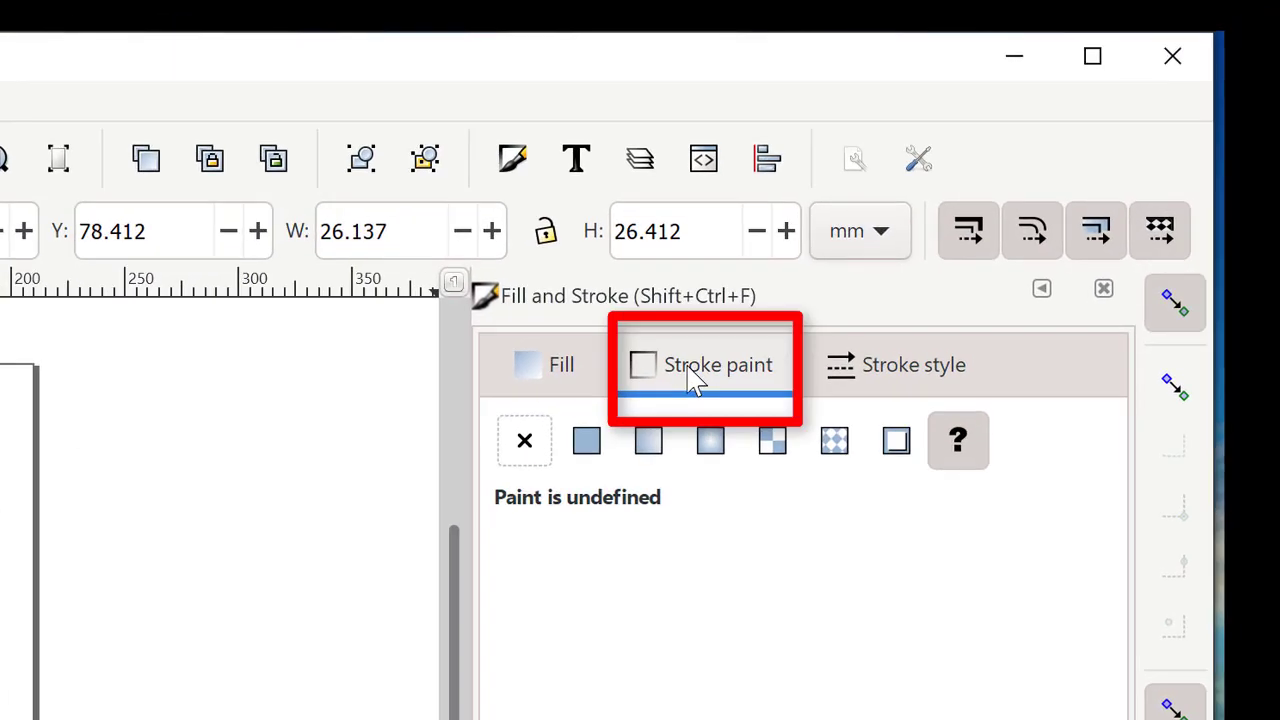
left_click(586, 441)
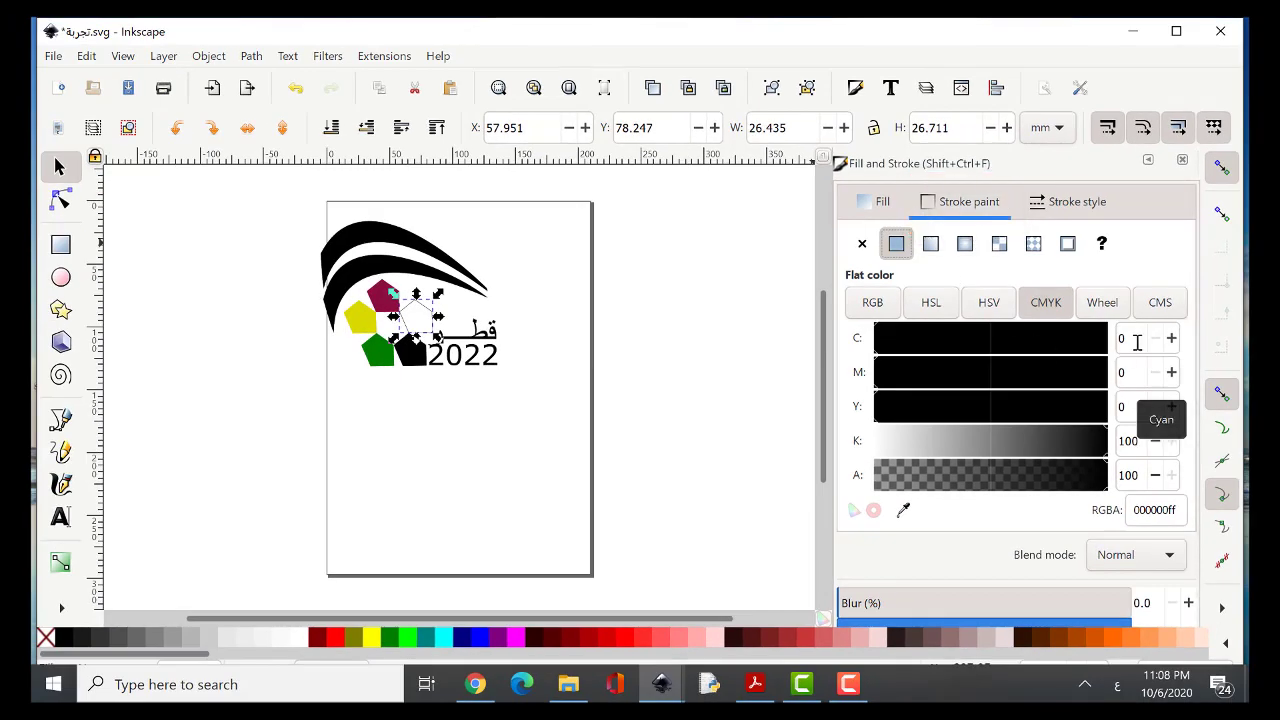
left_click(1137, 342)
type("57")
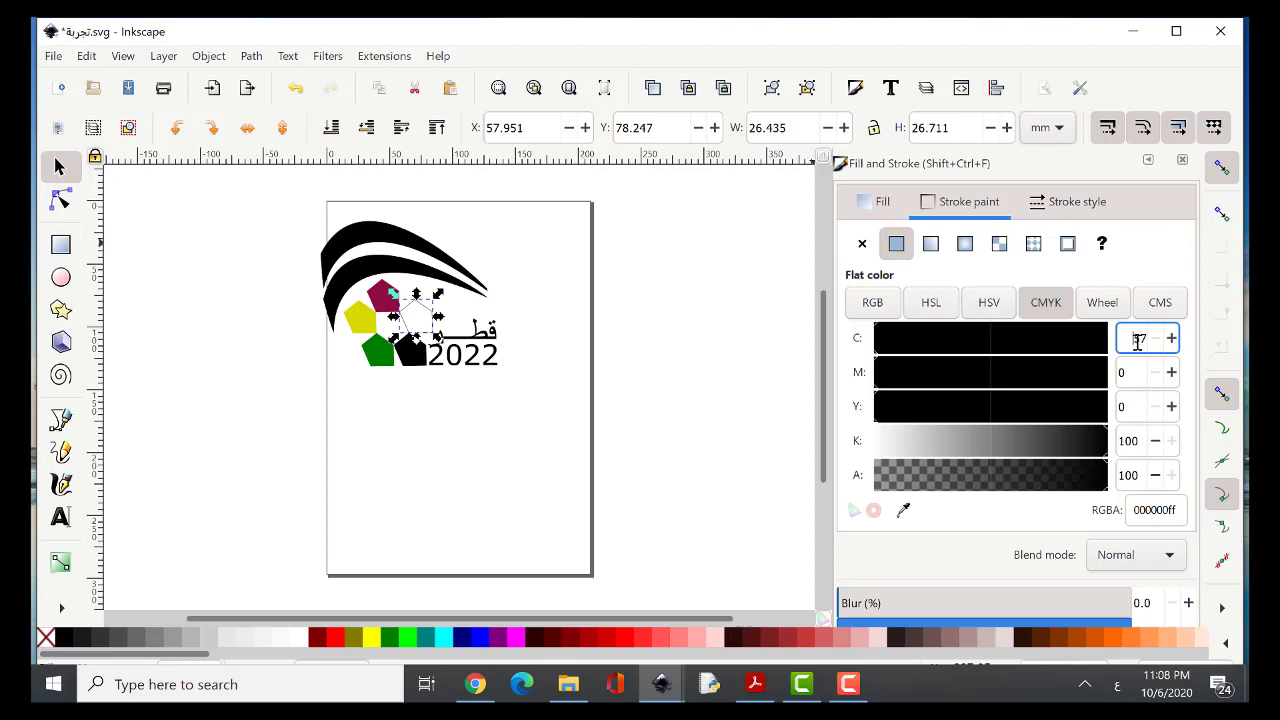
key("Tab")
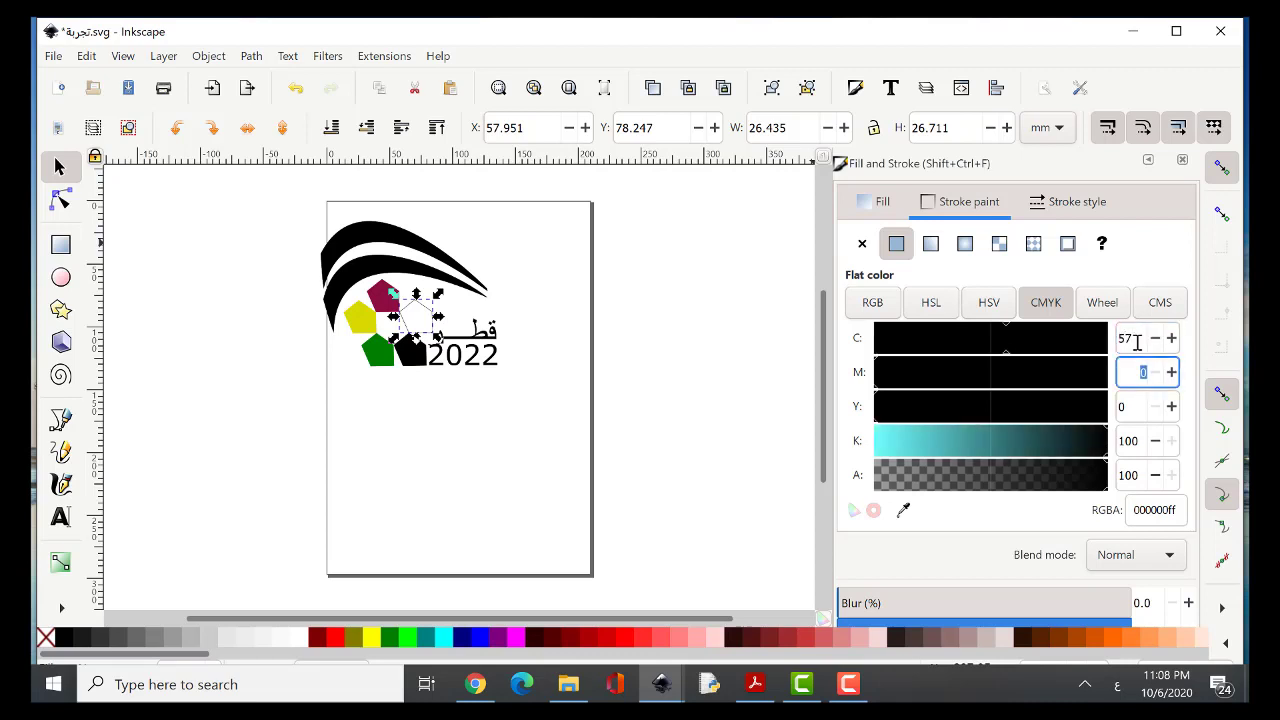
key("Tab")
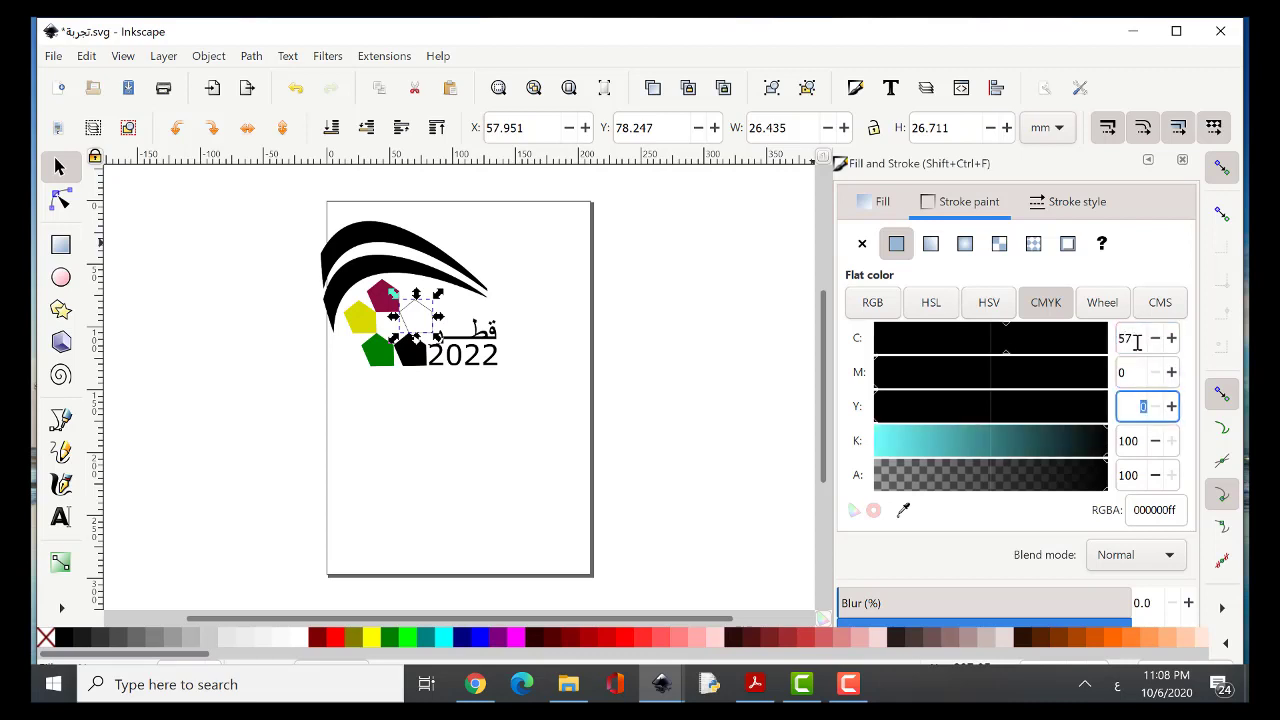
type("35")
key("Tab")
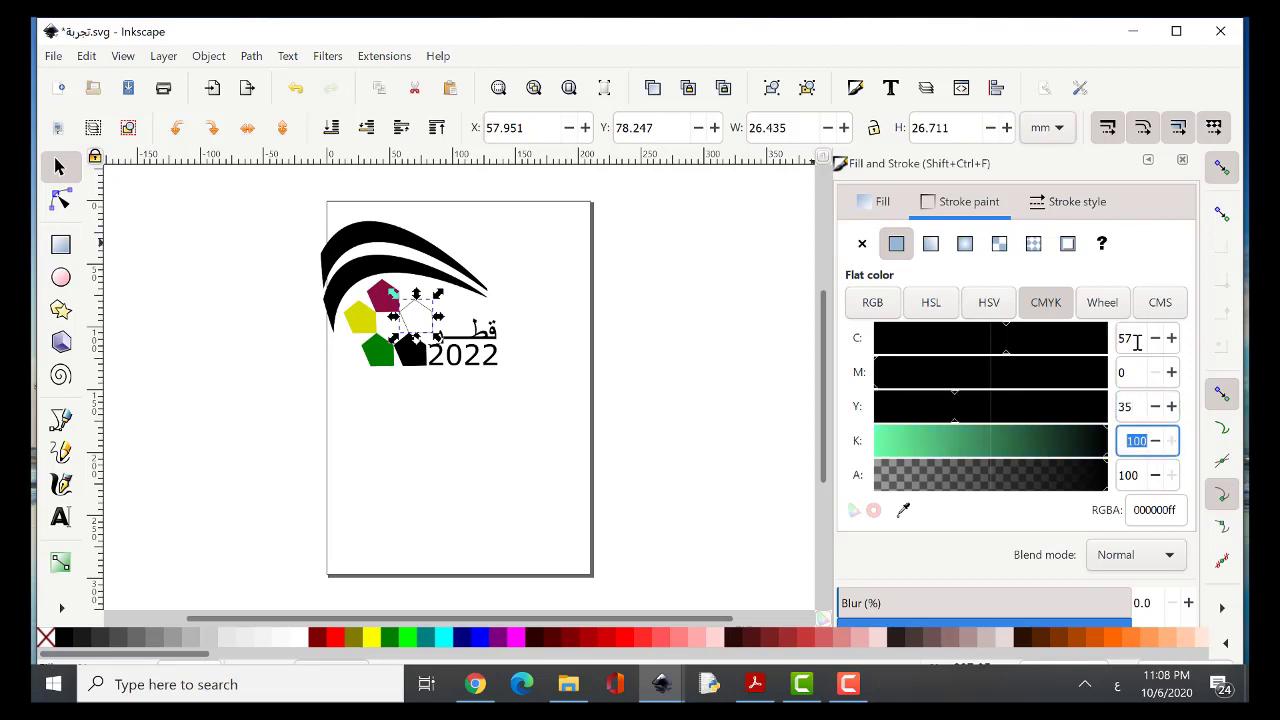
type("0")
key("Tab")
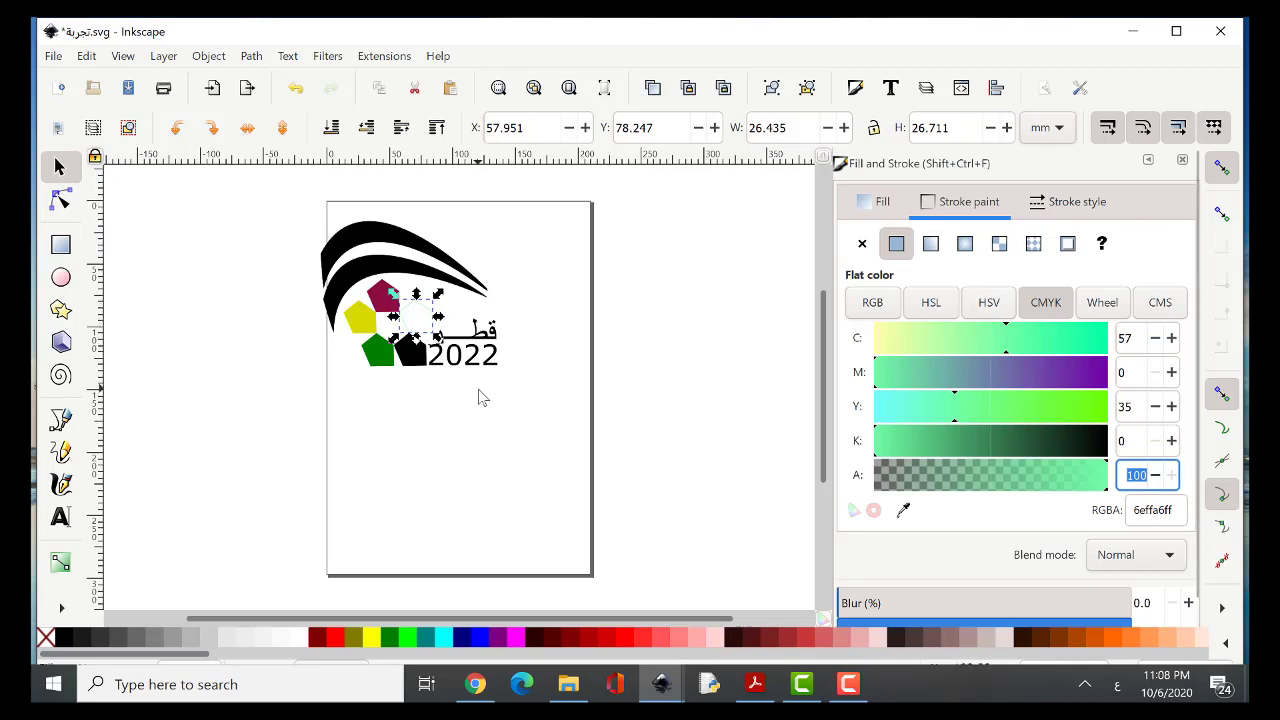
left_click(434, 455)
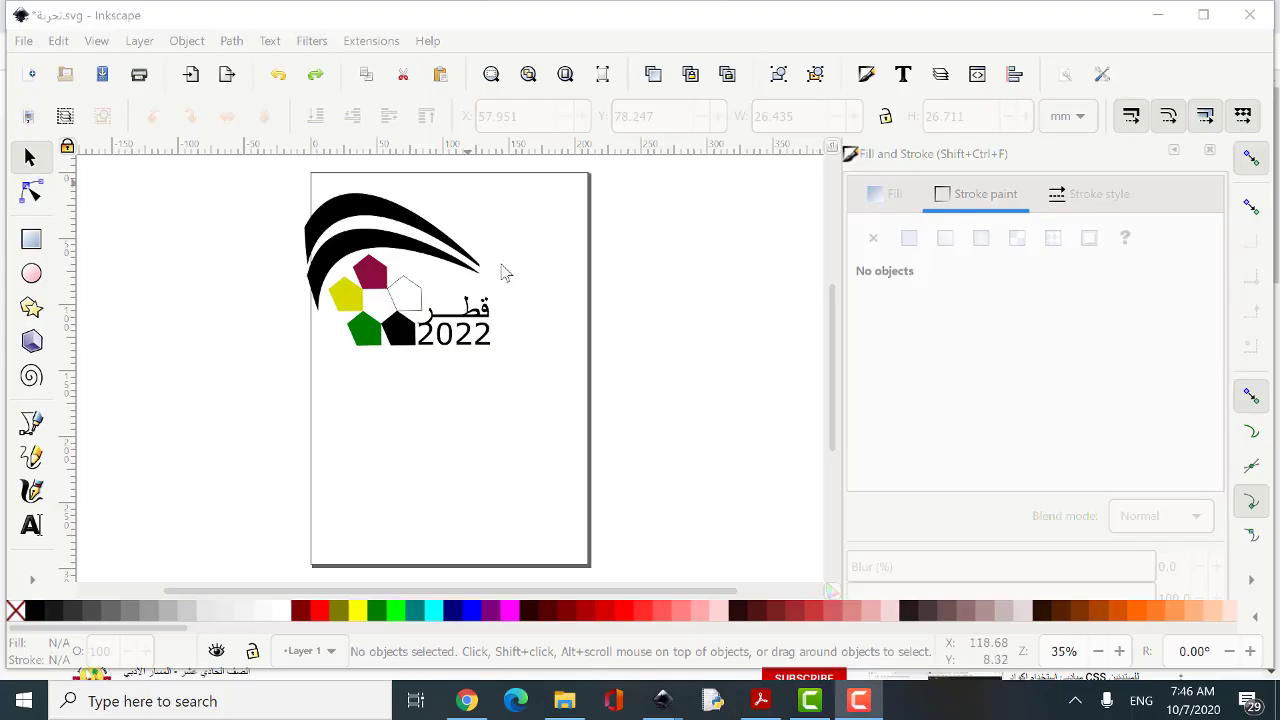
Remove the fill paint from the black lower-right pentagon
left_click(404, 342)
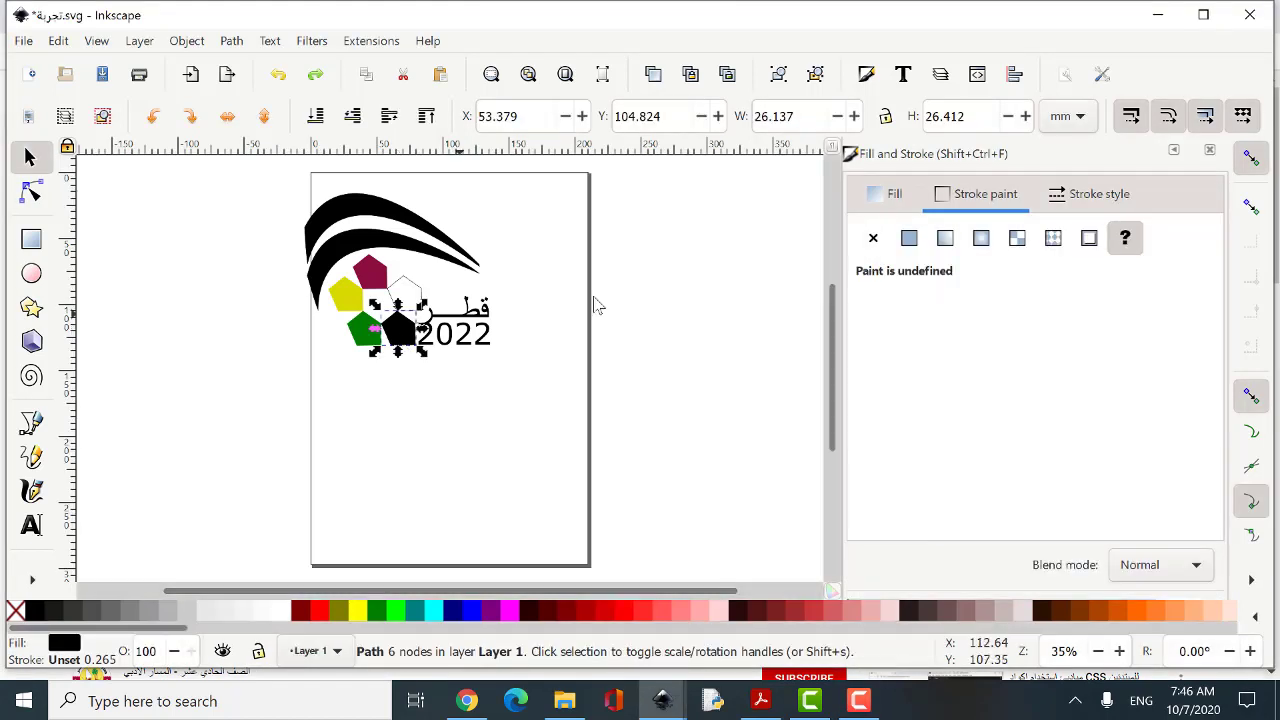
left_click(903, 196)
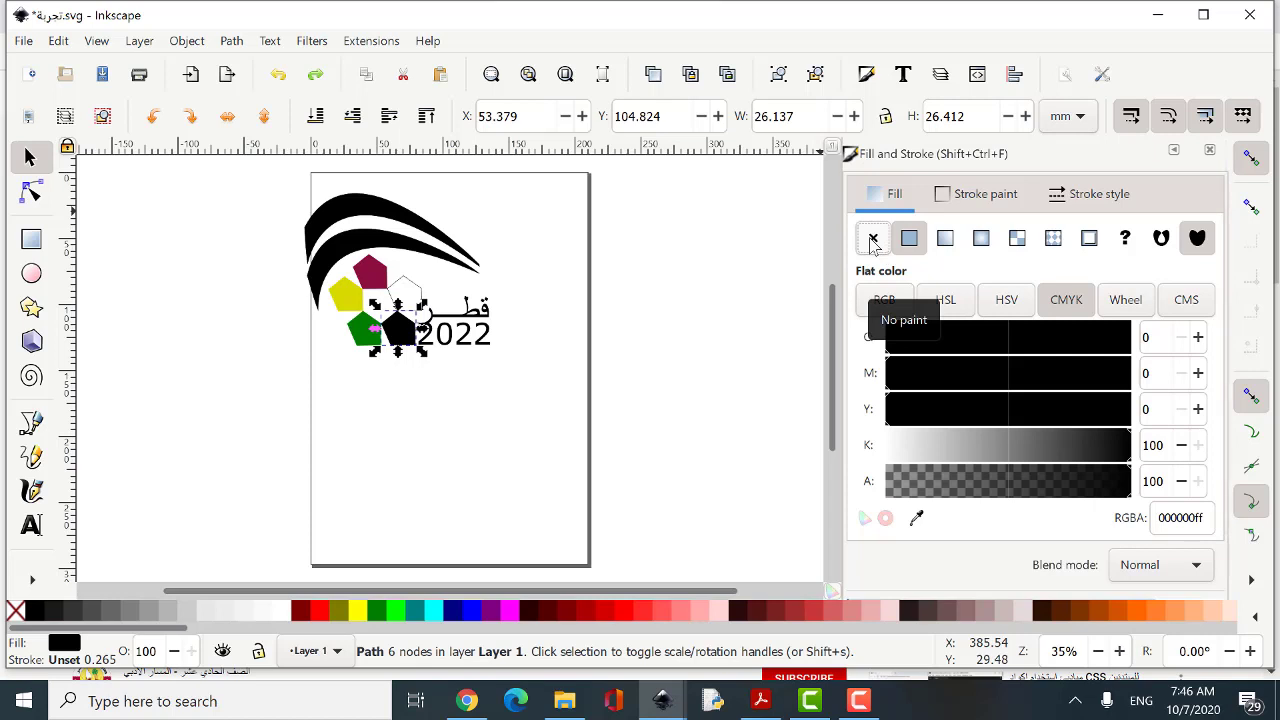
left_click(872, 240)
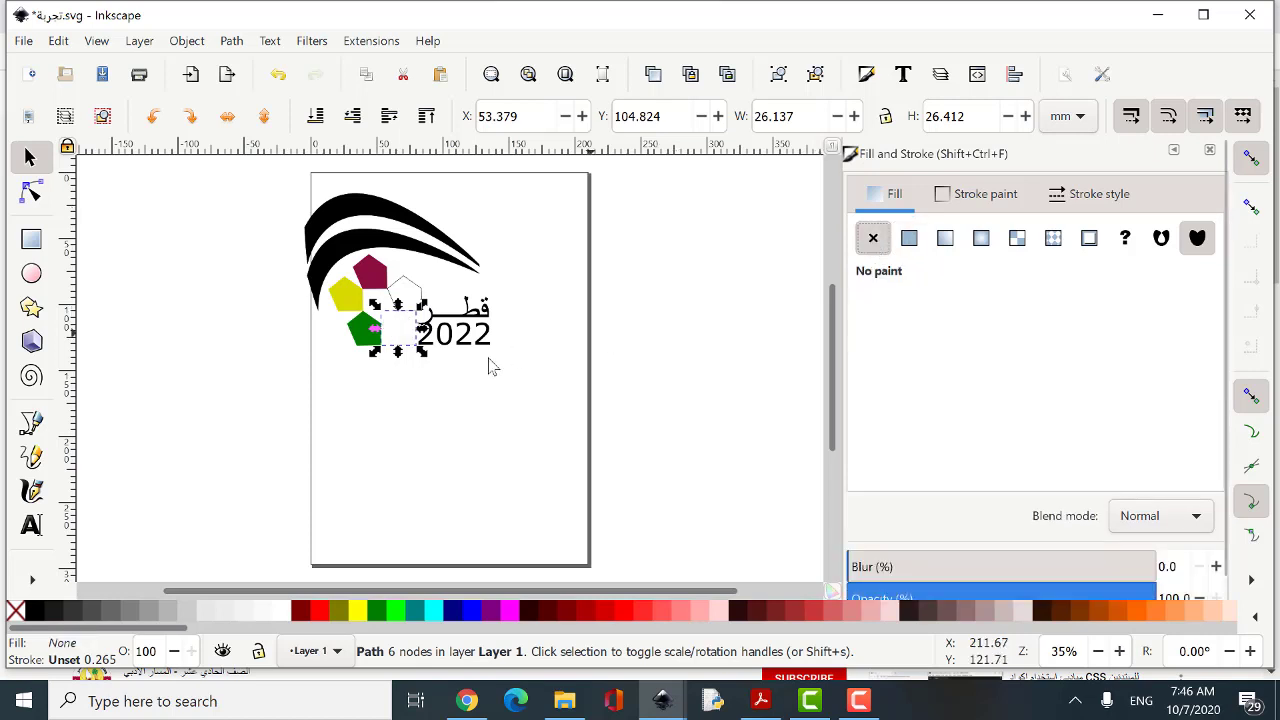
Give the lower-right pentagon a flat CMYK stroke of cyan 70, magenta 0, yellow 40 and black 50
left_click(972, 200)
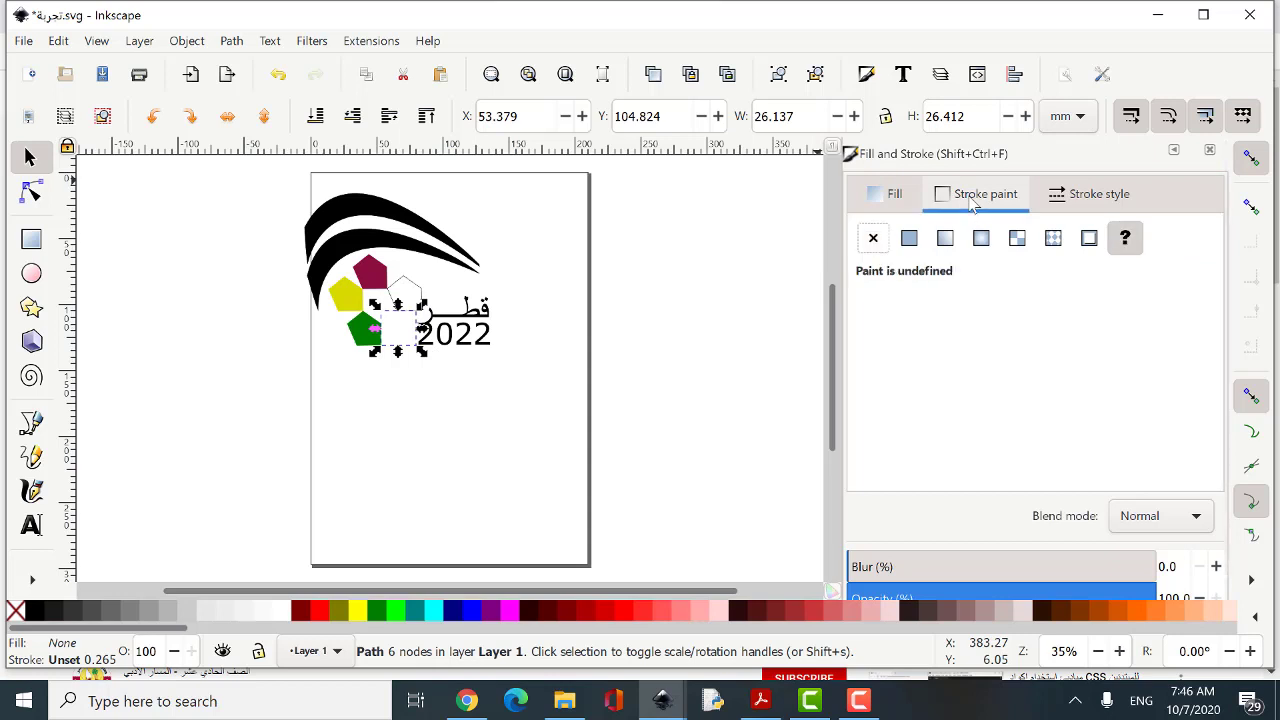
left_click(917, 244)
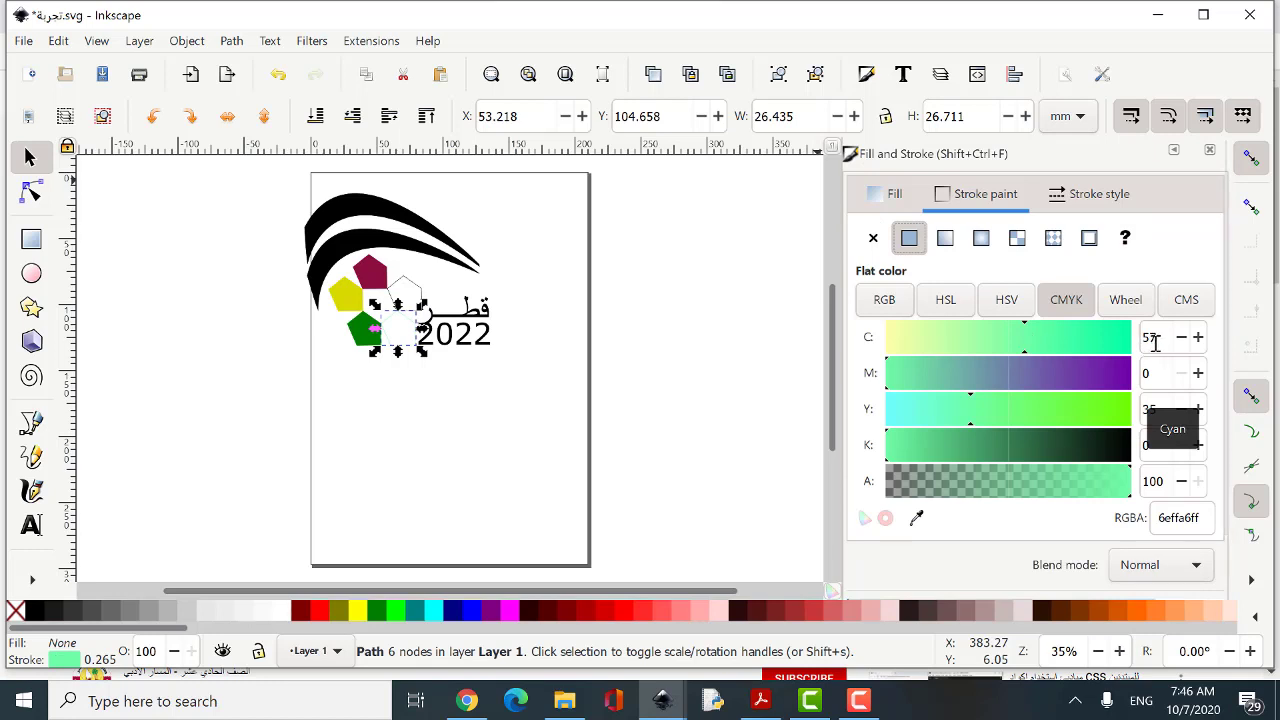
left_click(1155, 341)
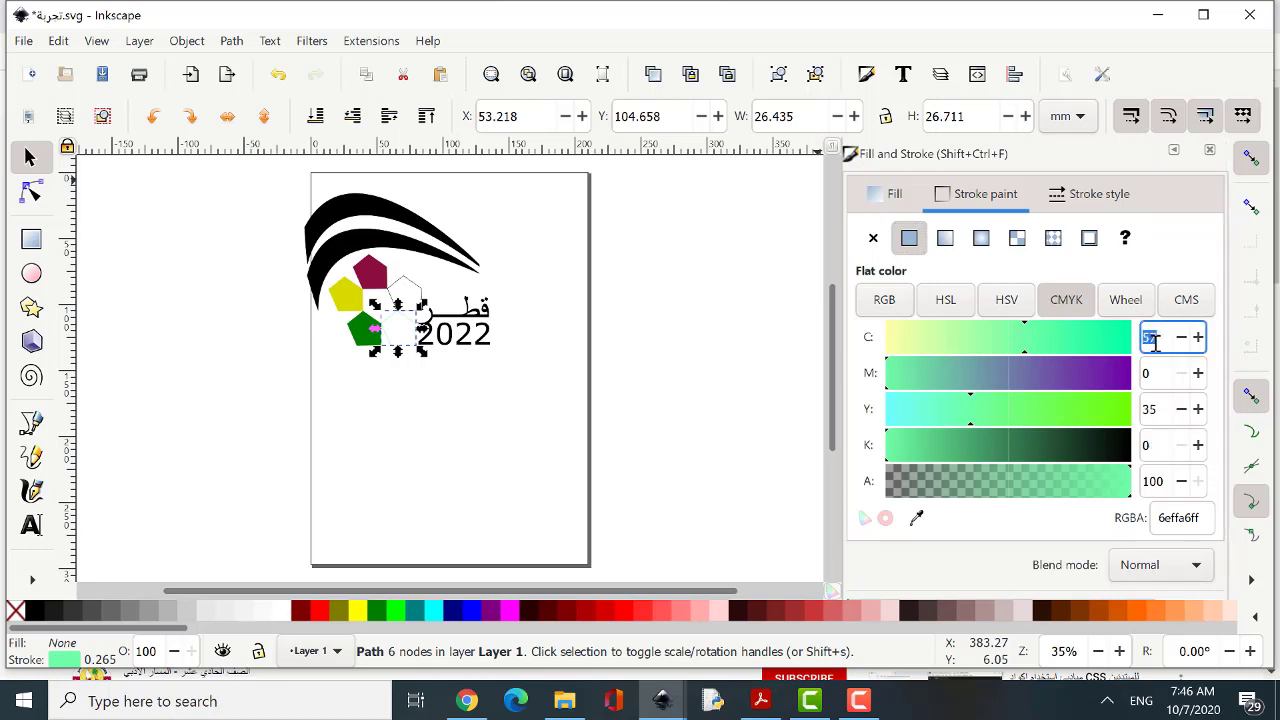
left_click(1153, 409)
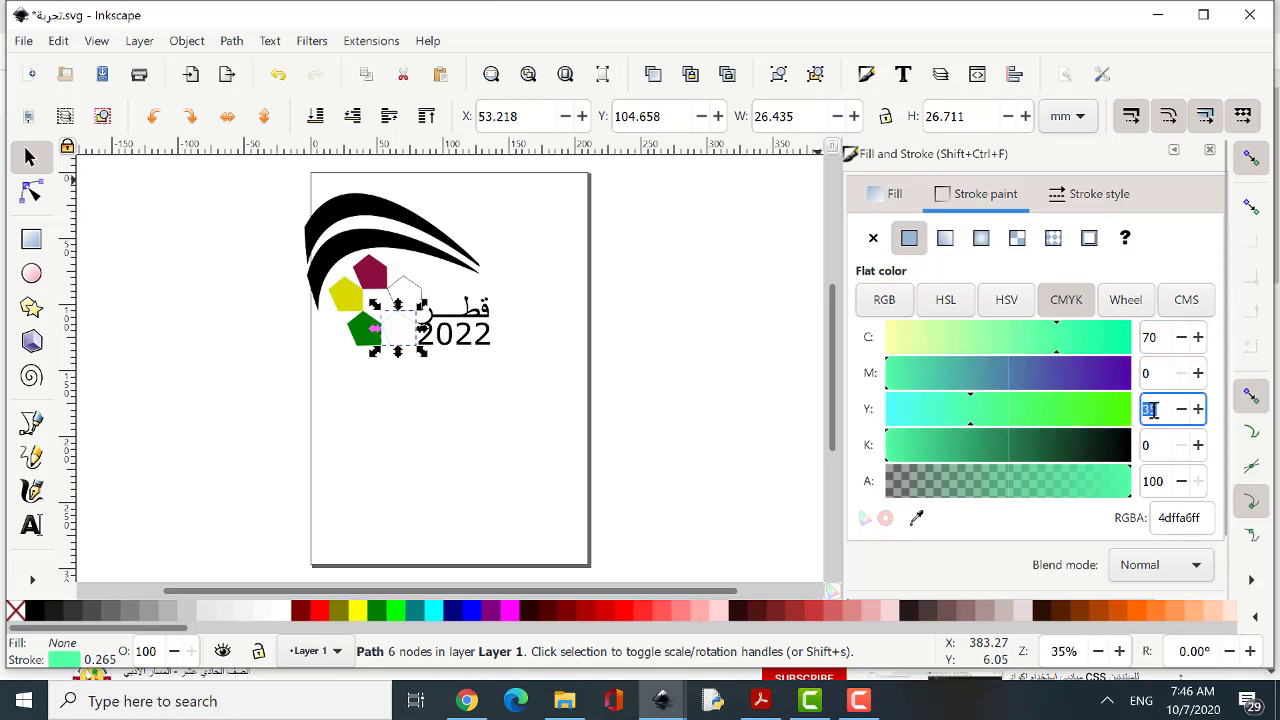
type("40")
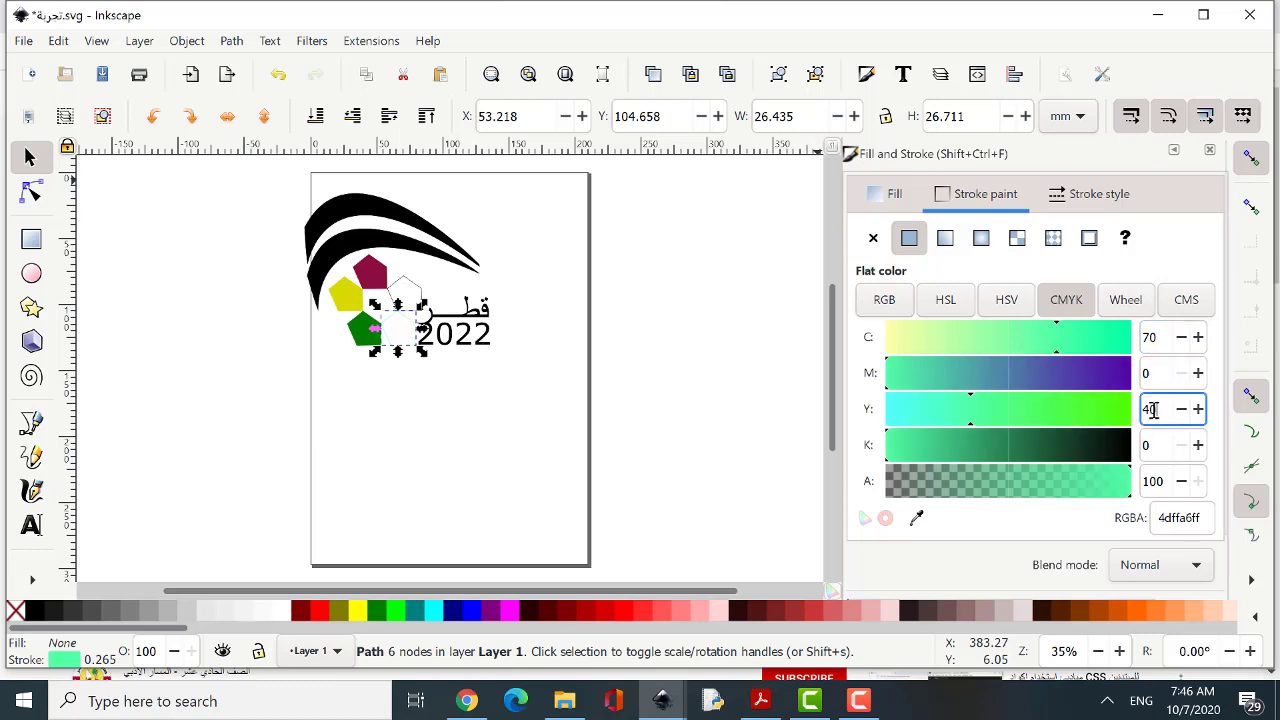
left_click(1156, 448)
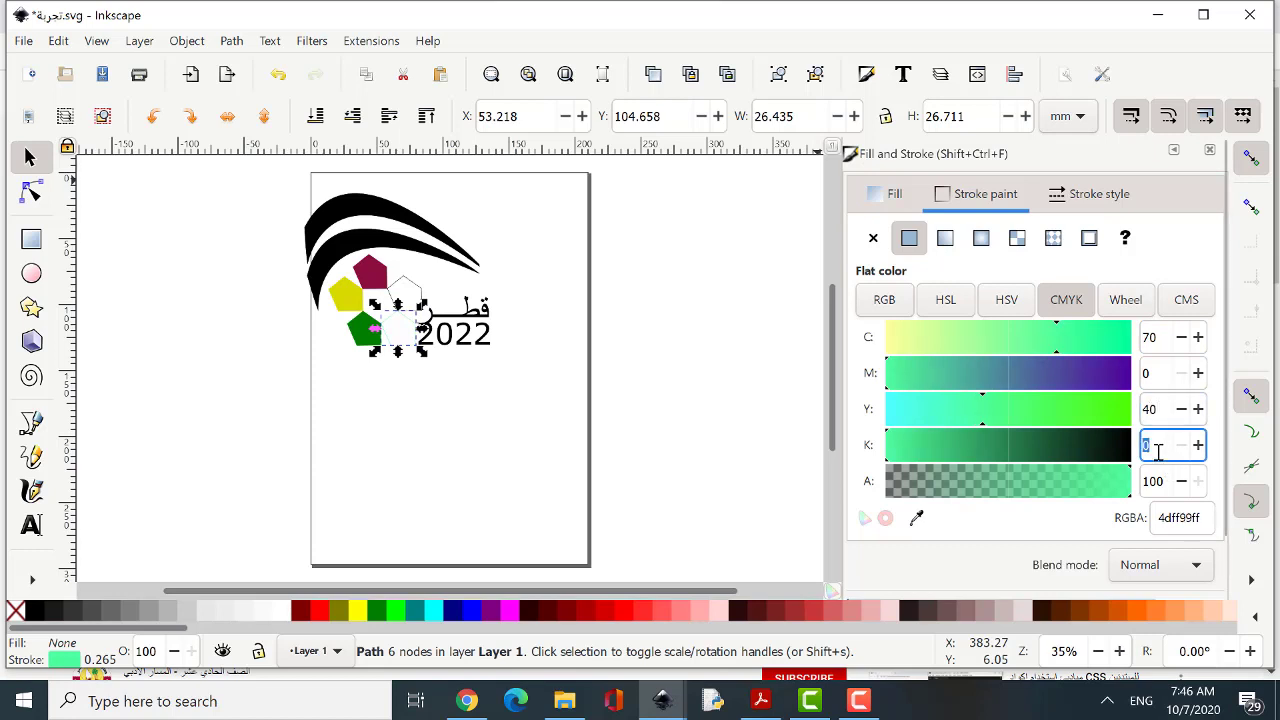
type("50")
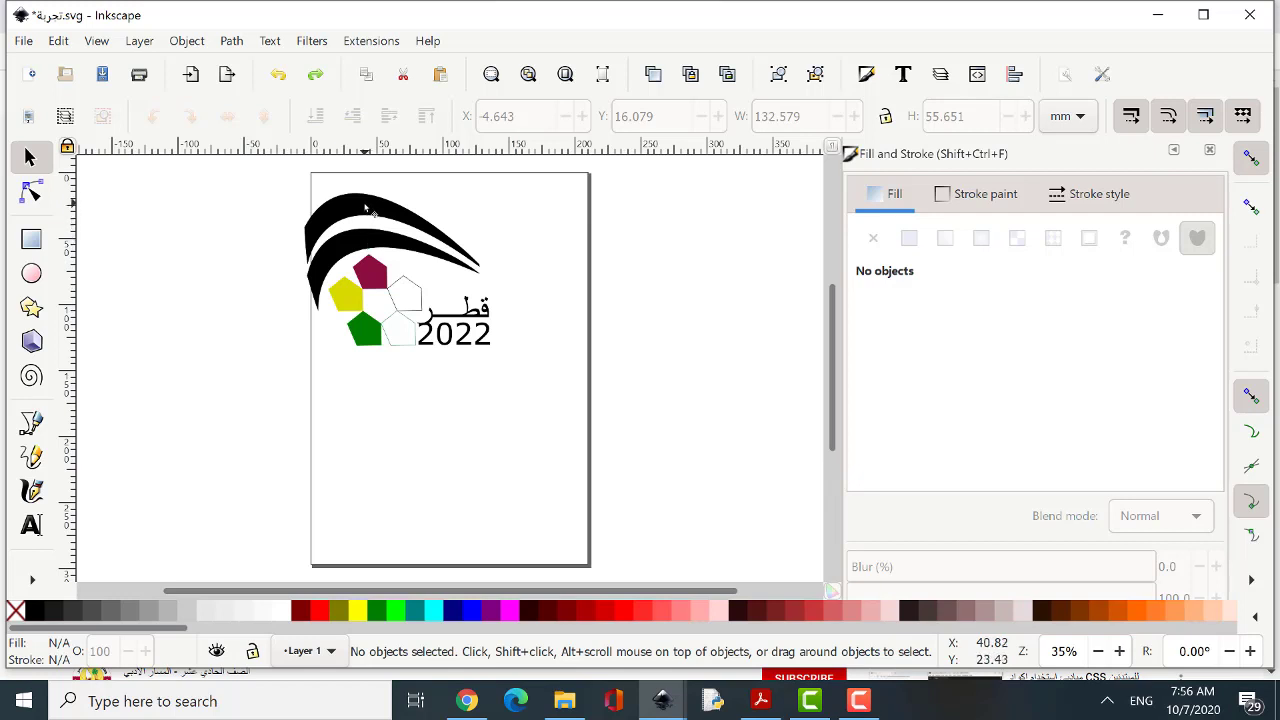
Apply a linear gradient fill to the upper black swoosh and activate the Gradient tool
left_click(367, 208)
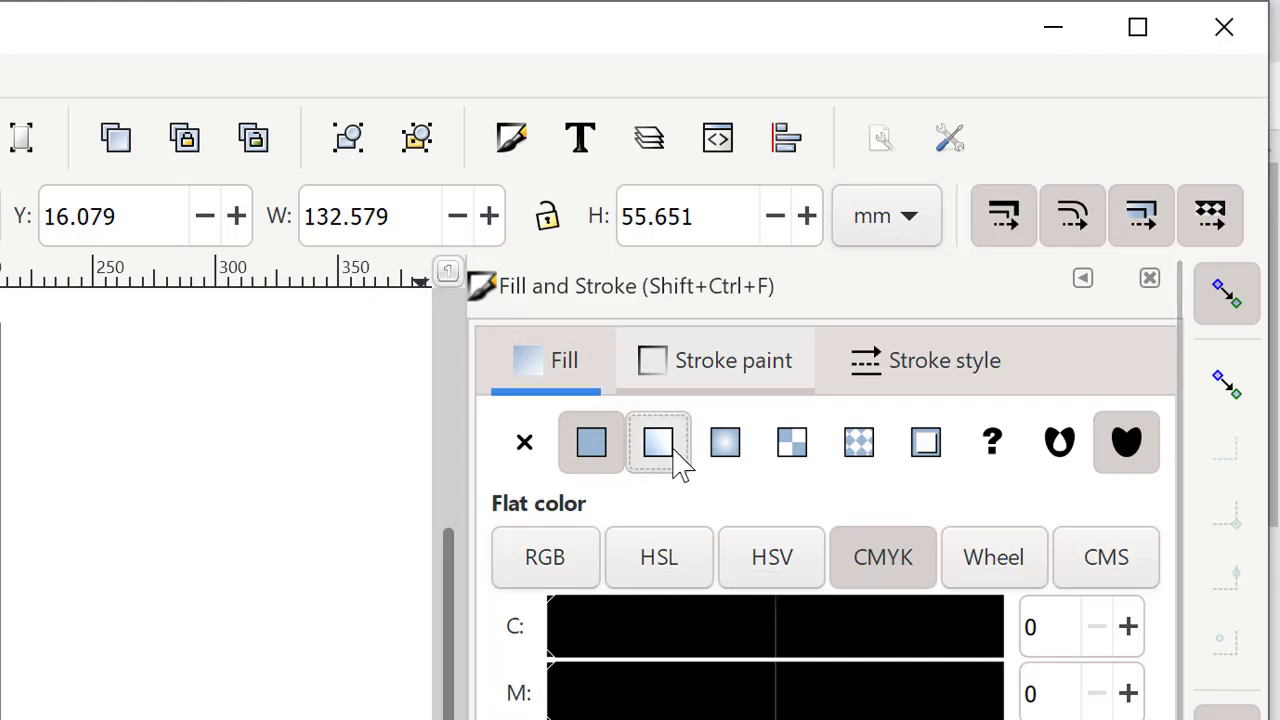
left_click(672, 450)
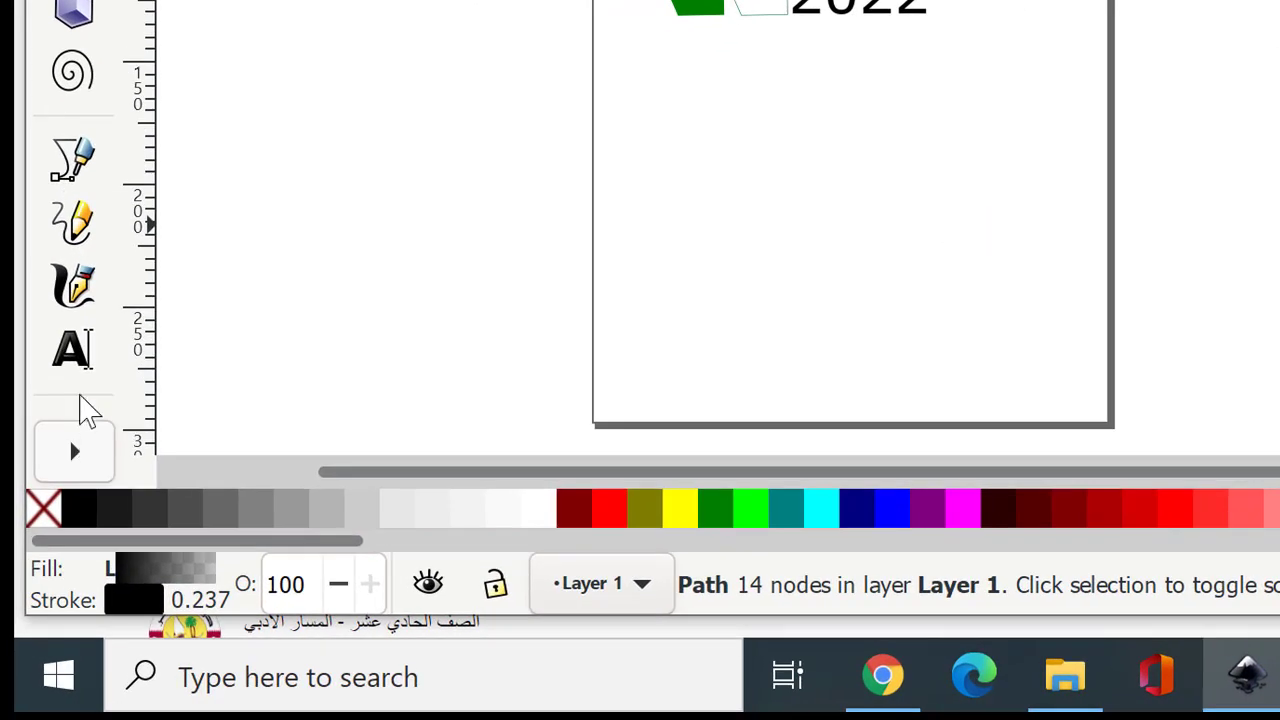
left_click(73, 448)
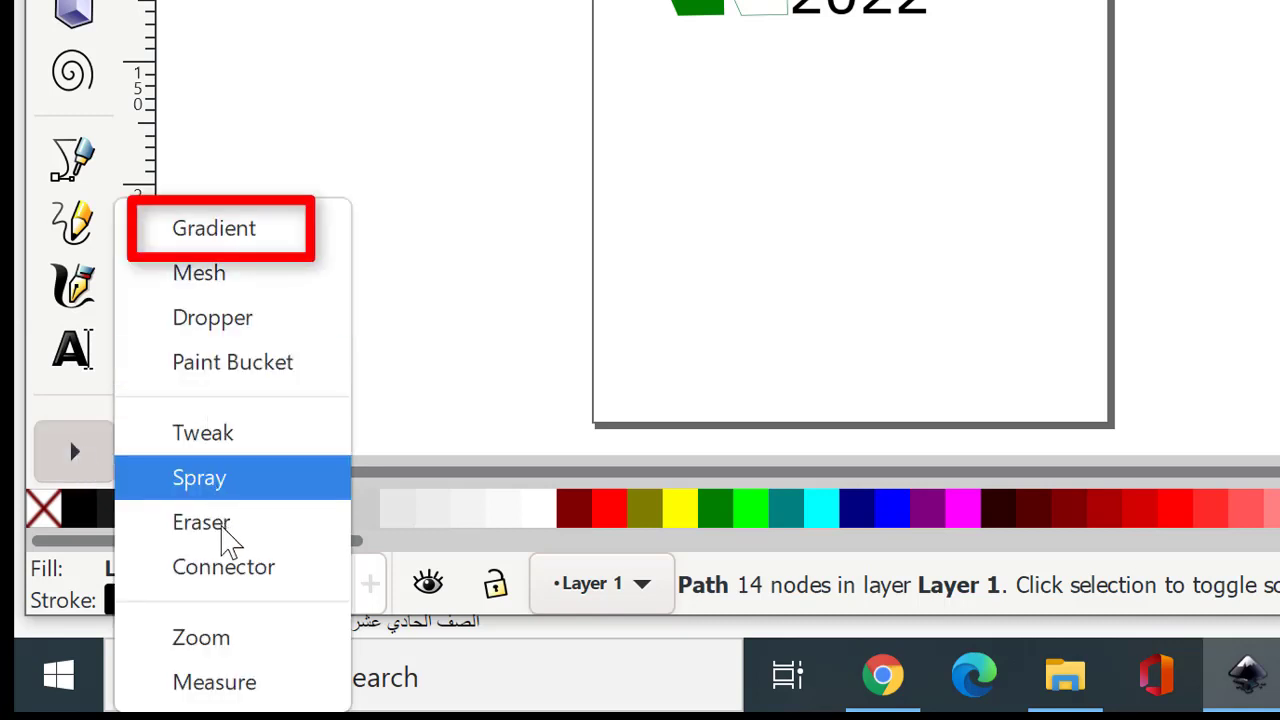
left_click(257, 238)
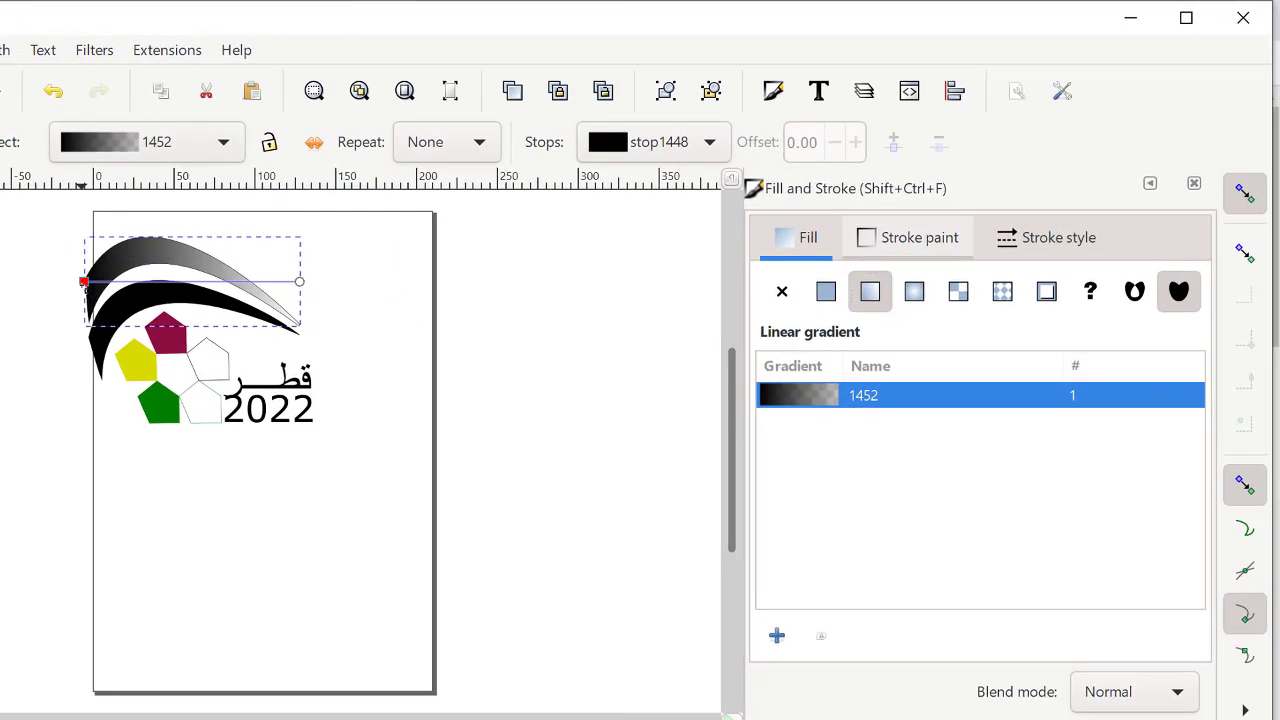
Set the start stop of the upper swoosh's gradient to cyan 70, magenta 0, yellow 40 and black 50
left_click(83, 282)
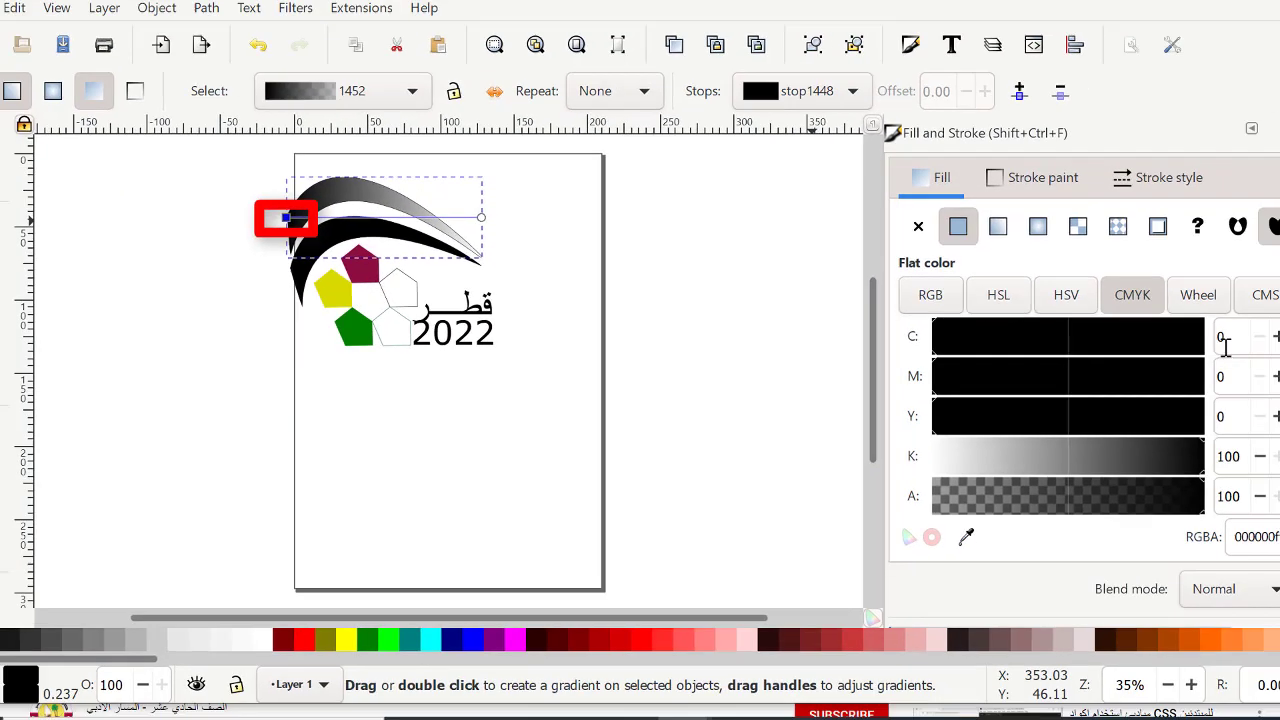
left_click(1158, 340)
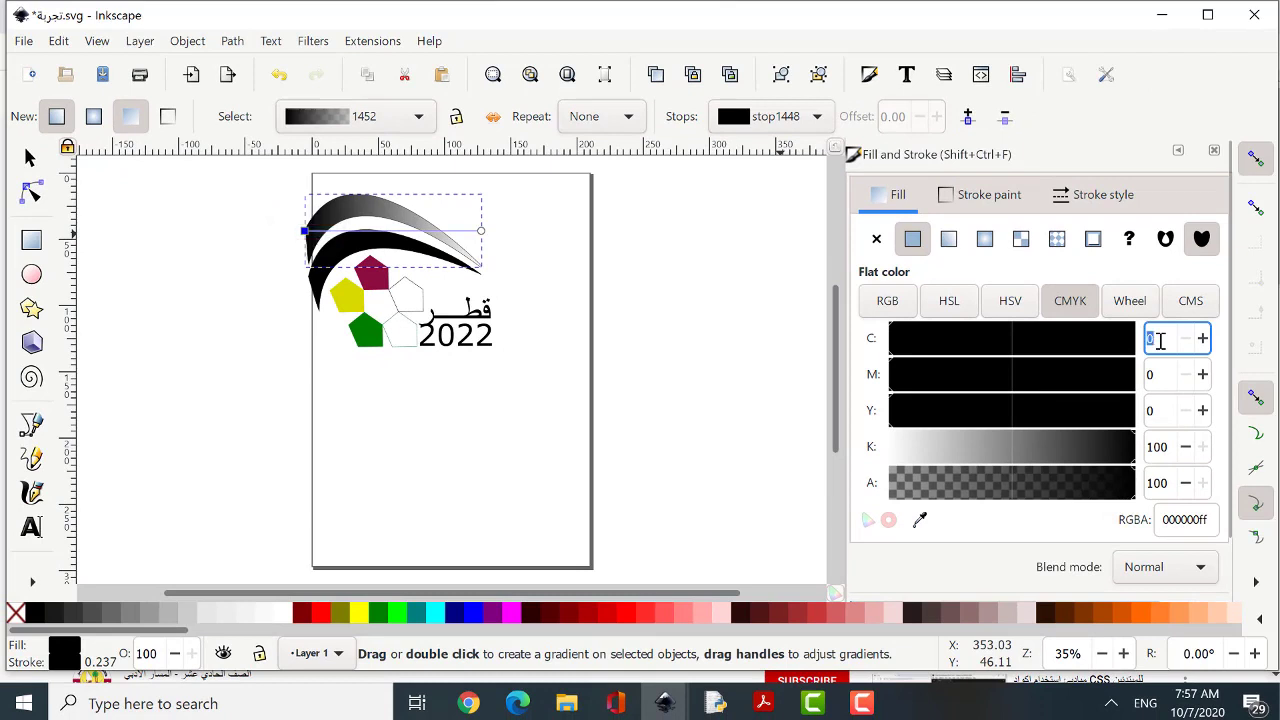
type("7")
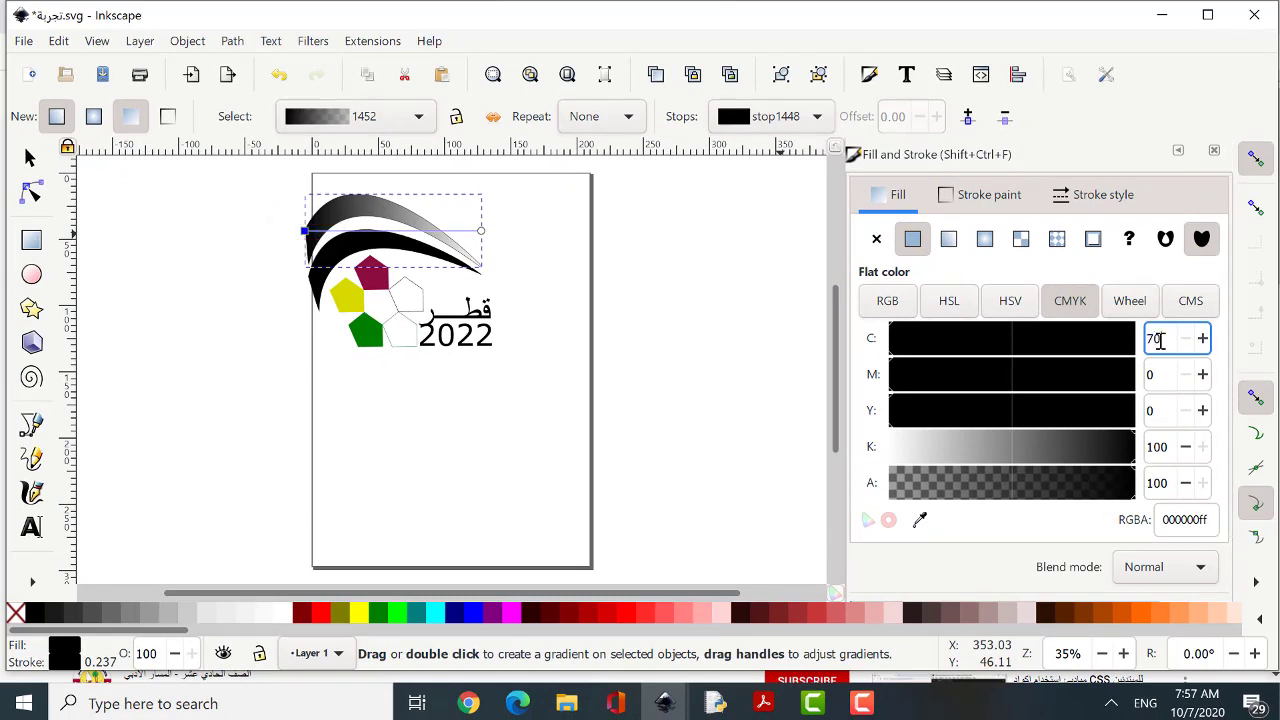
type("0")
double_click(1160, 410)
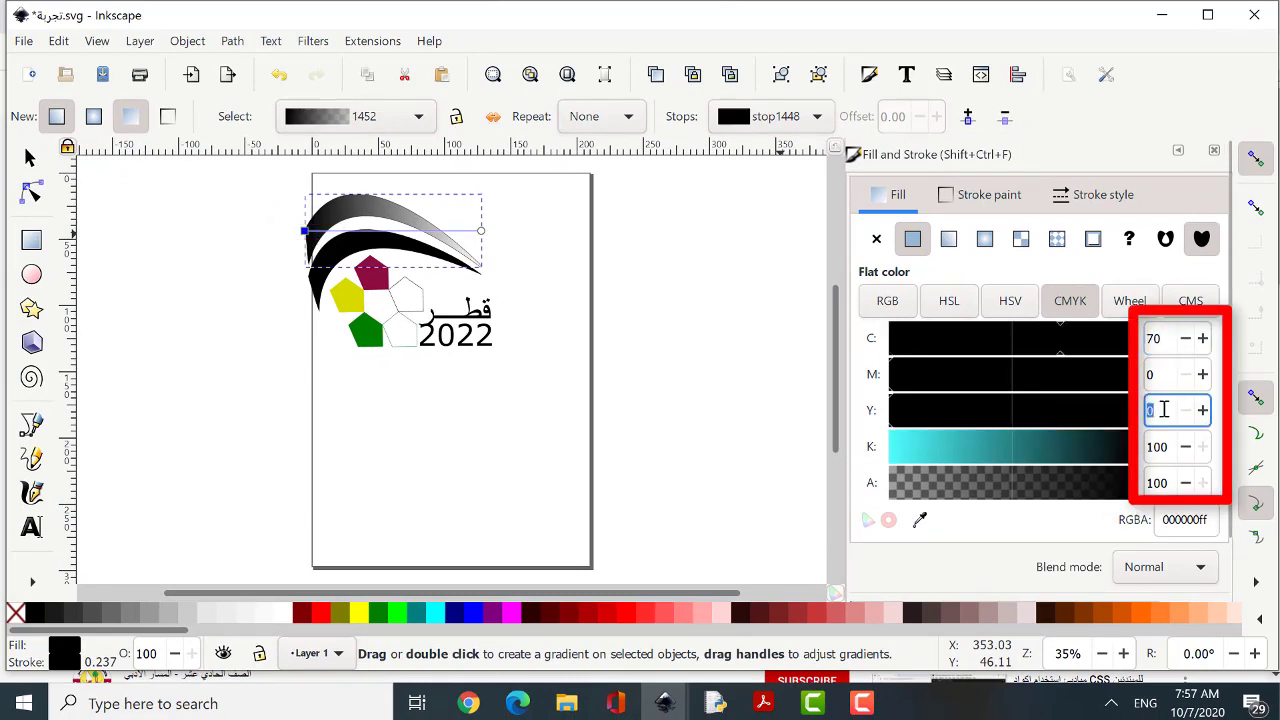
type("40")
double_click(1160, 447)
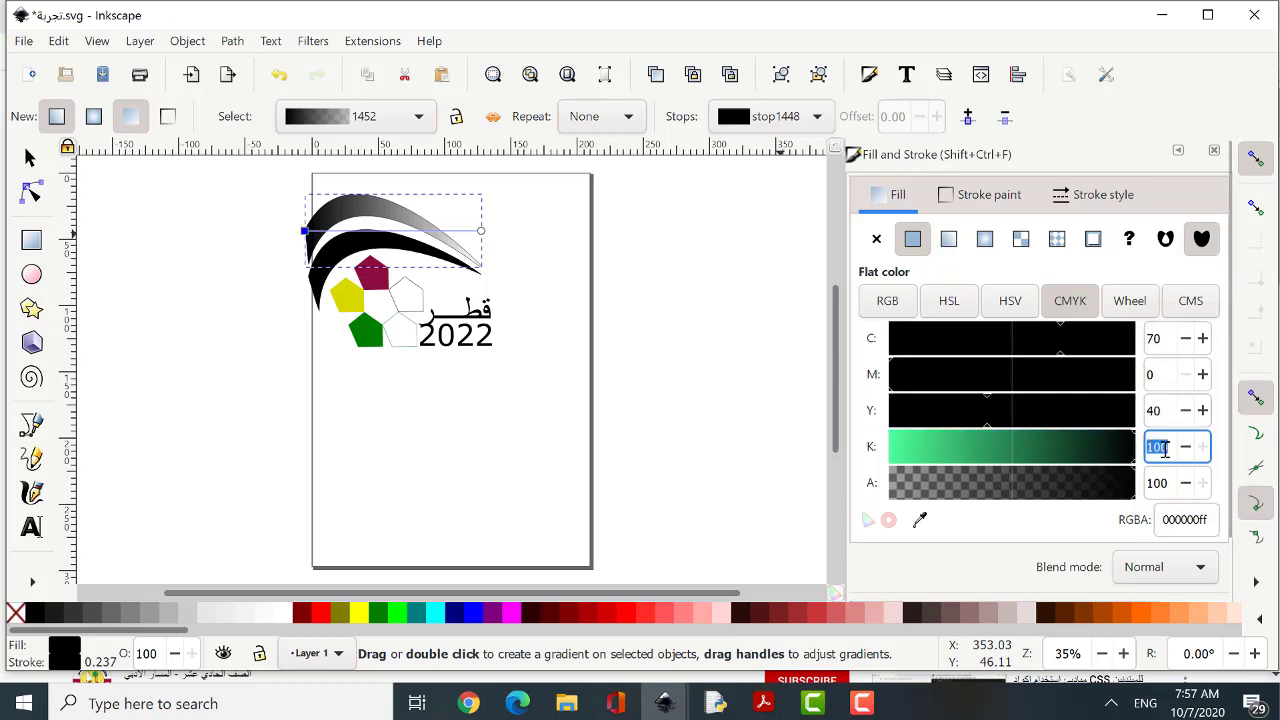
type("50")
key("Return")
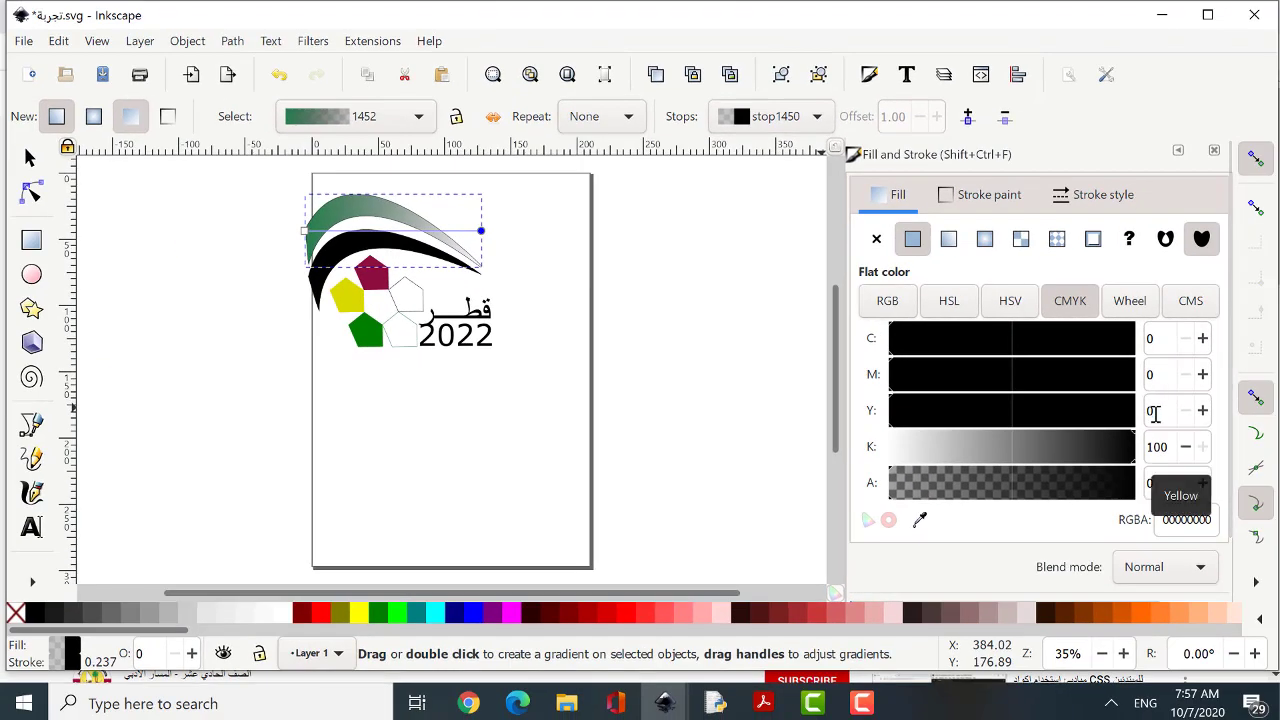
Set the end stop of the upper swoosh's gradient to yellow 100 and black 15 with alpha 100
left_click(1153, 412)
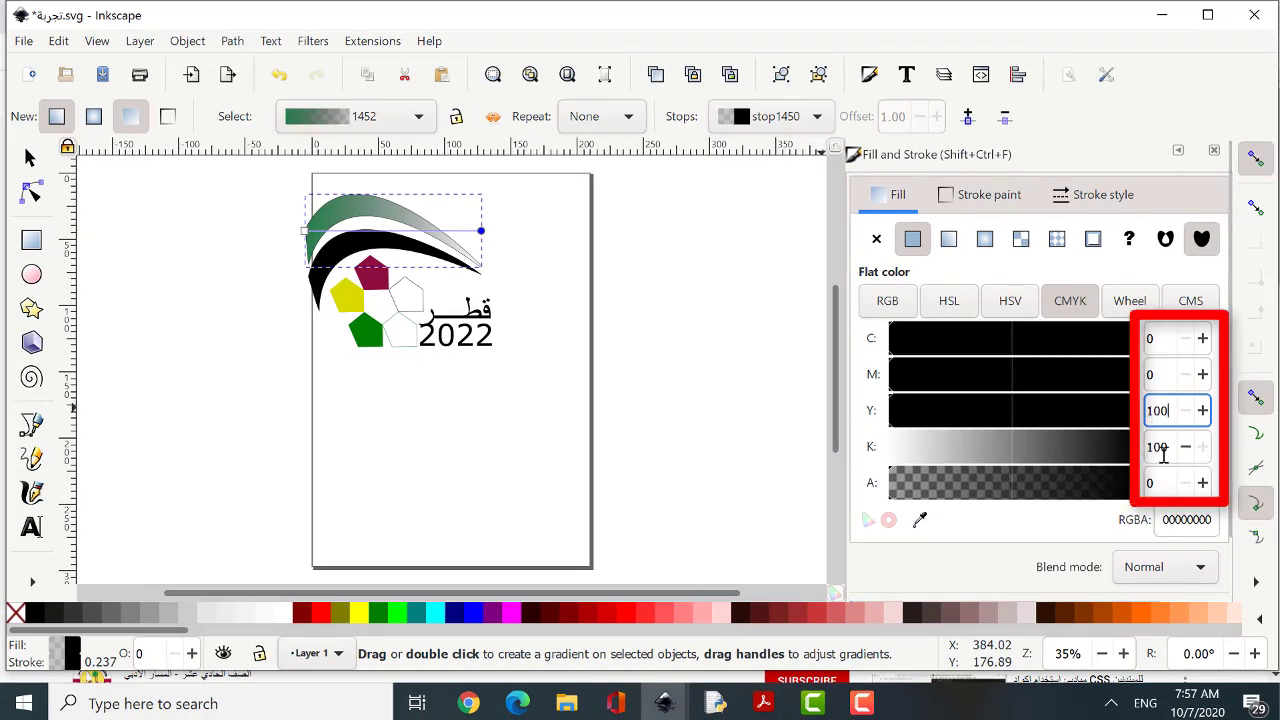
left_click(1158, 446)
type("15")
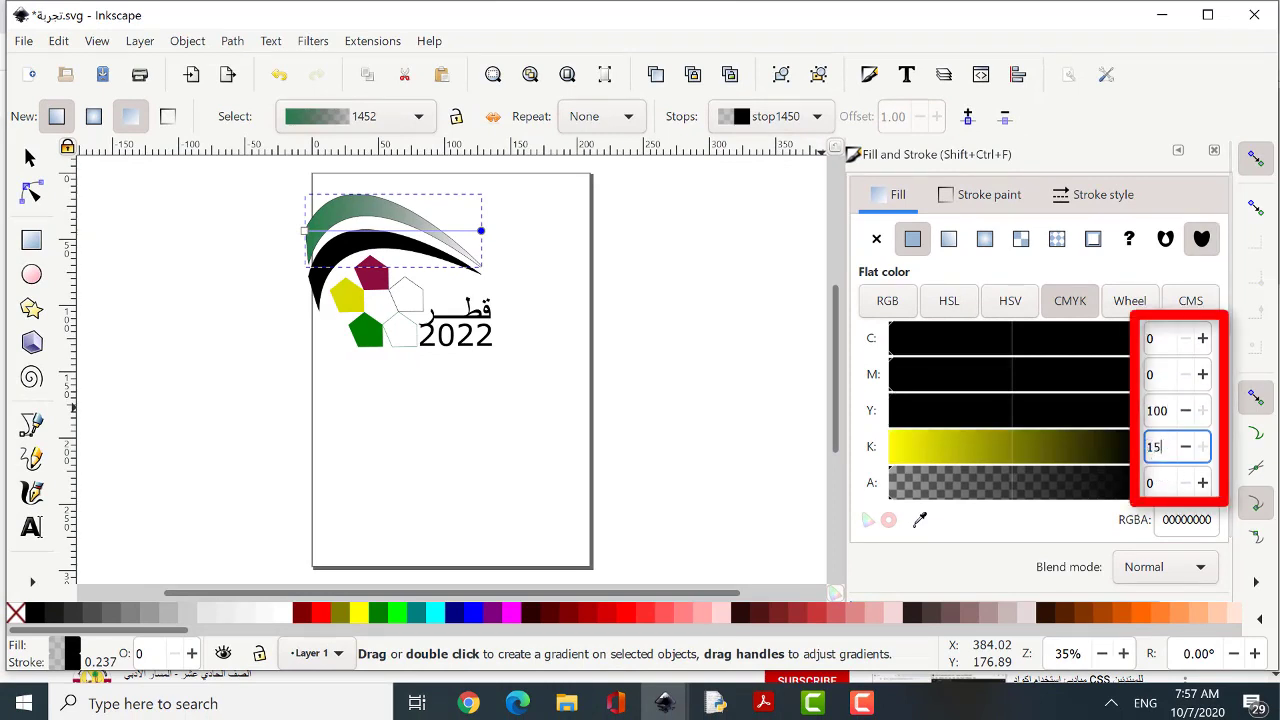
left_click(1152, 481)
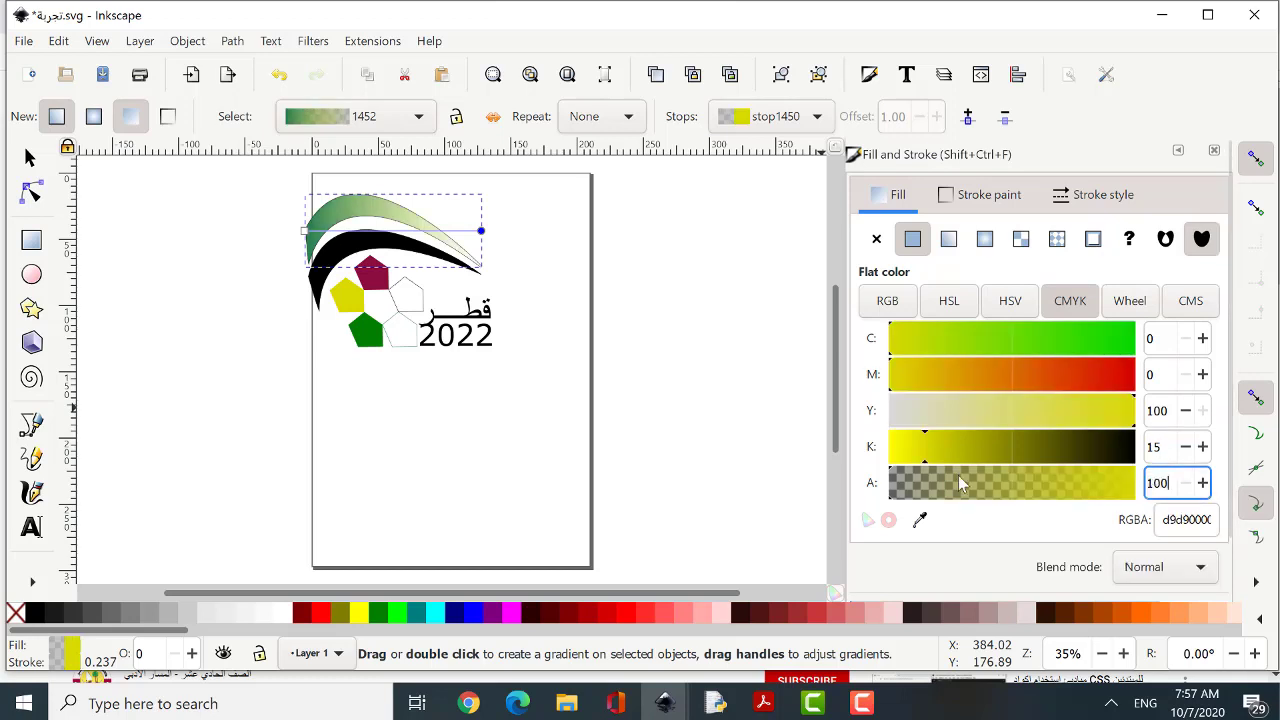
key("Return")
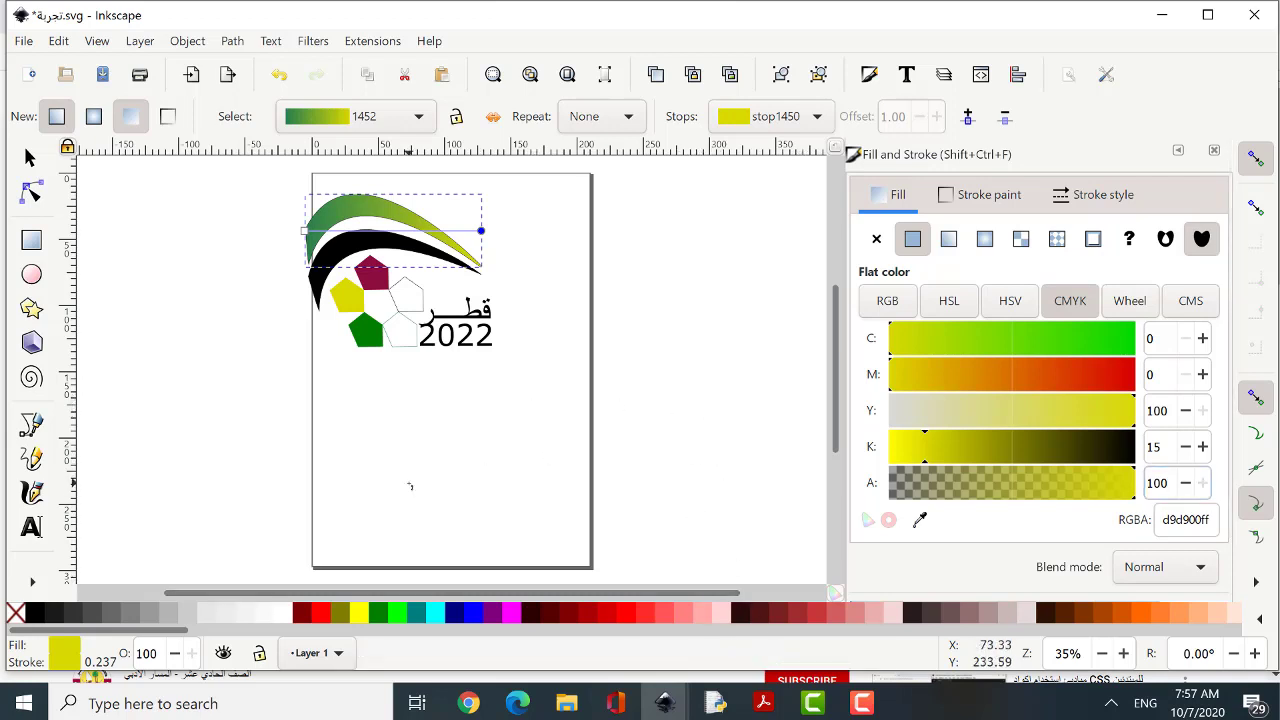
key("Escape")
Select the lower black swoosh and apply a linear gradient fill to it
left_click(30, 157)
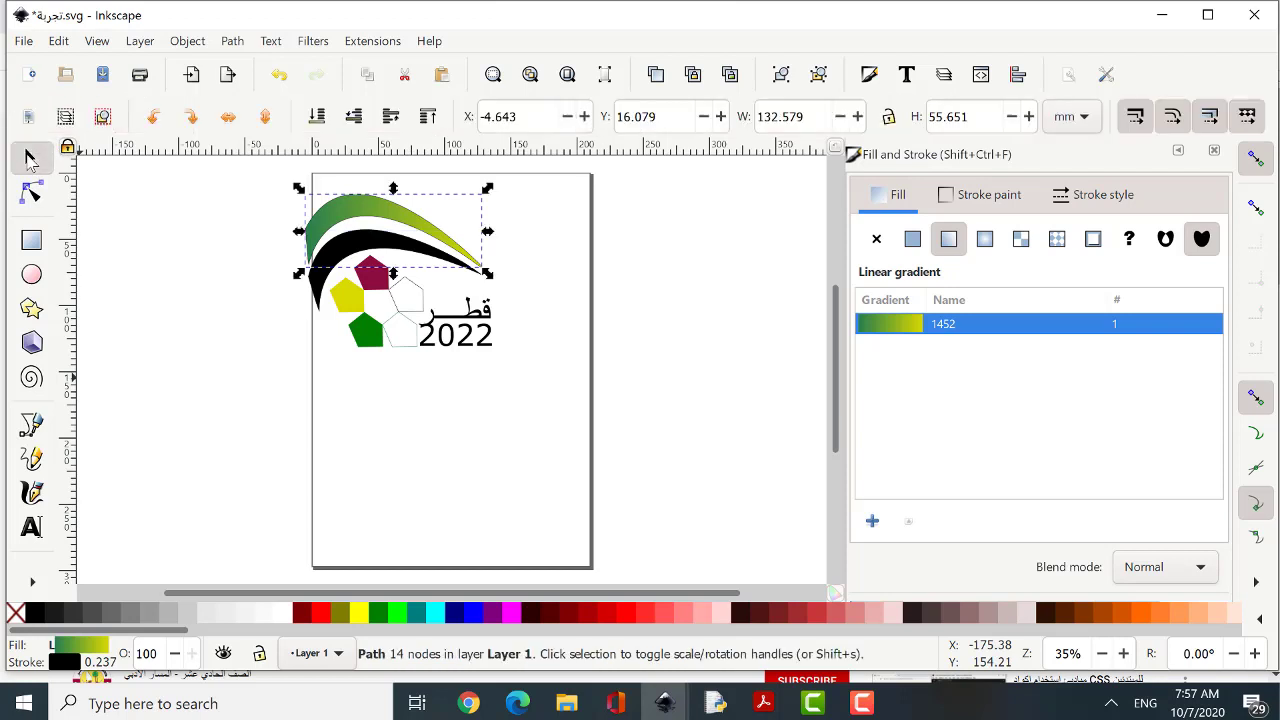
left_click(322, 288)
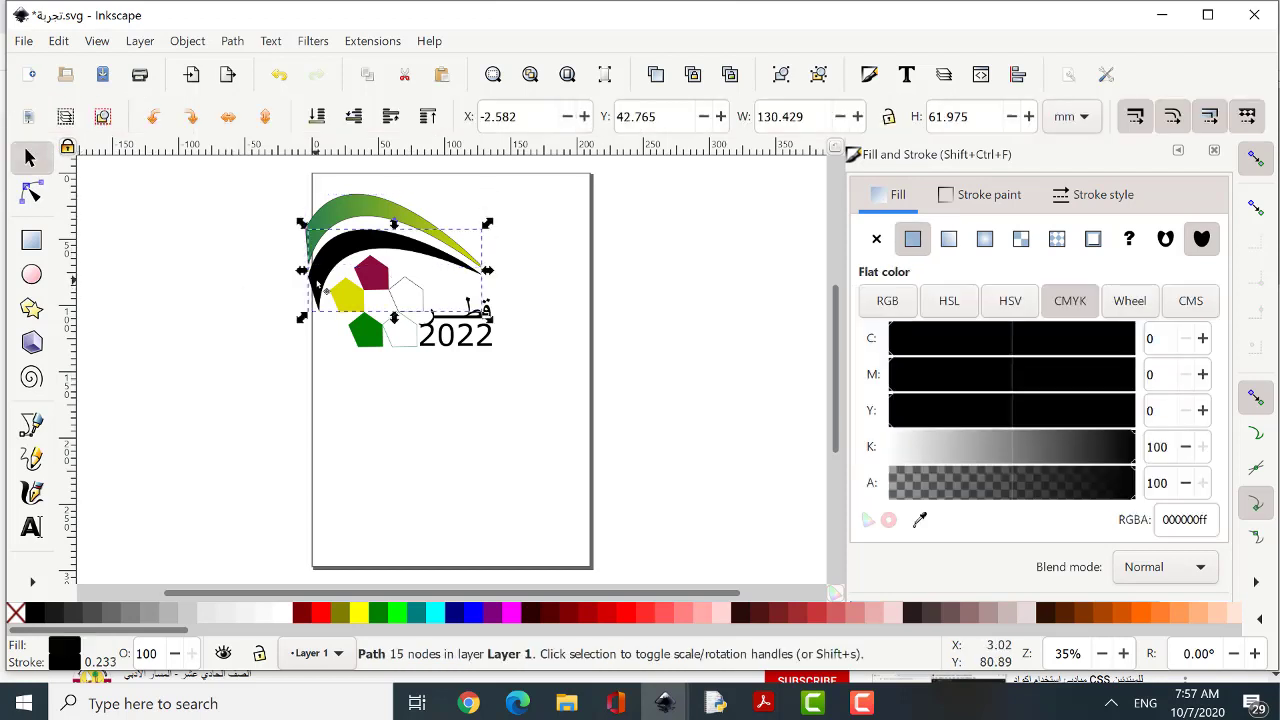
left_click(948, 242)
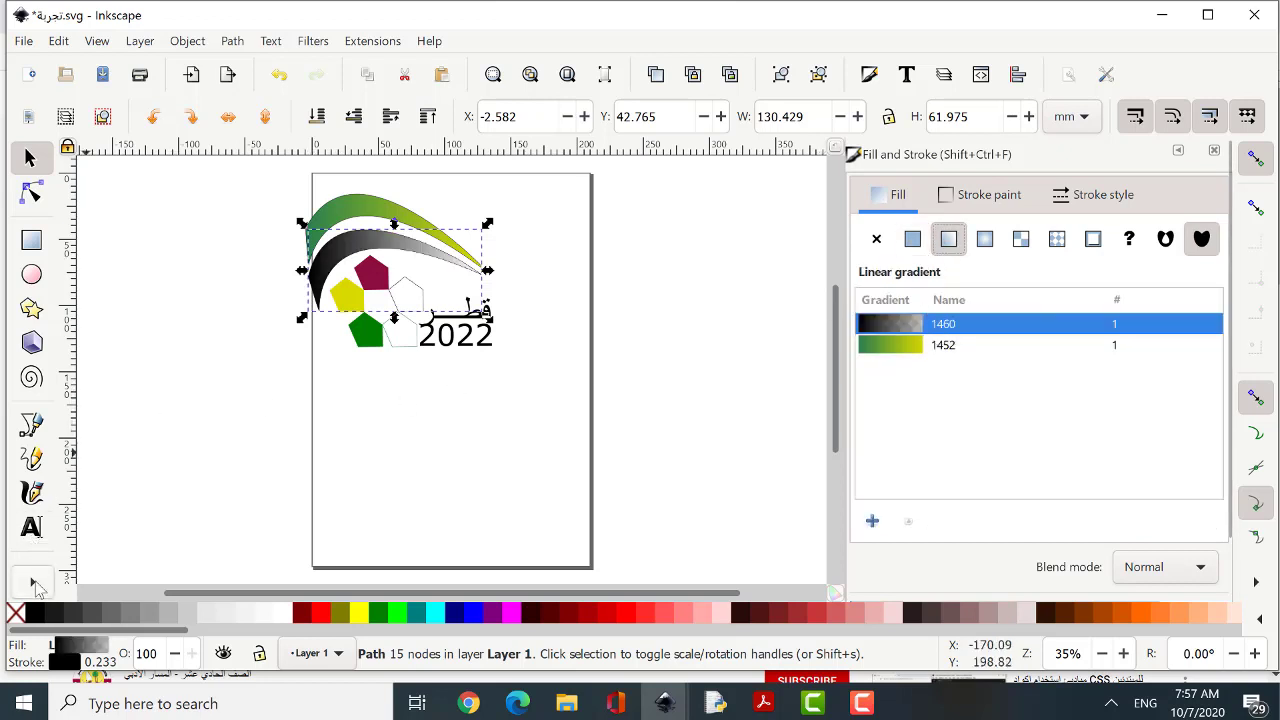
Set the start stop of the lower swoosh's gradient to cyan 70, yellow 40 and black 50 with the Gradient tool
left_click(35, 585)
left_click(164, 459)
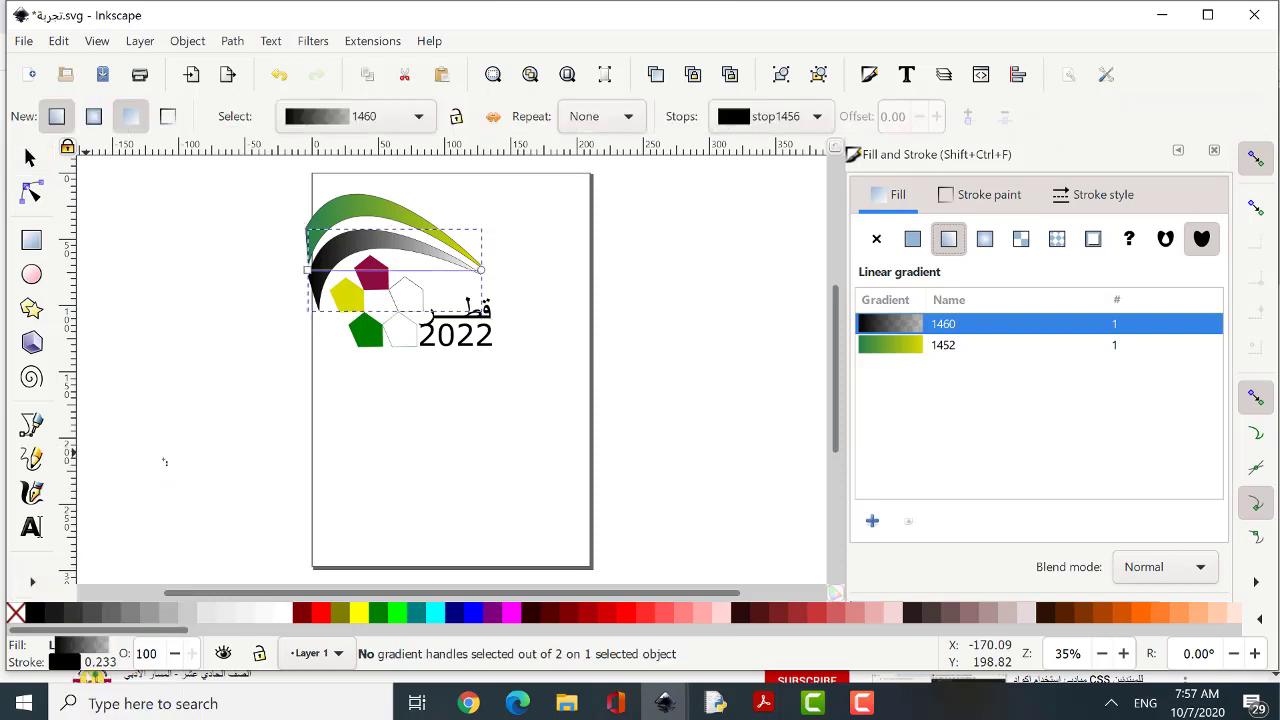
left_click(307, 270)
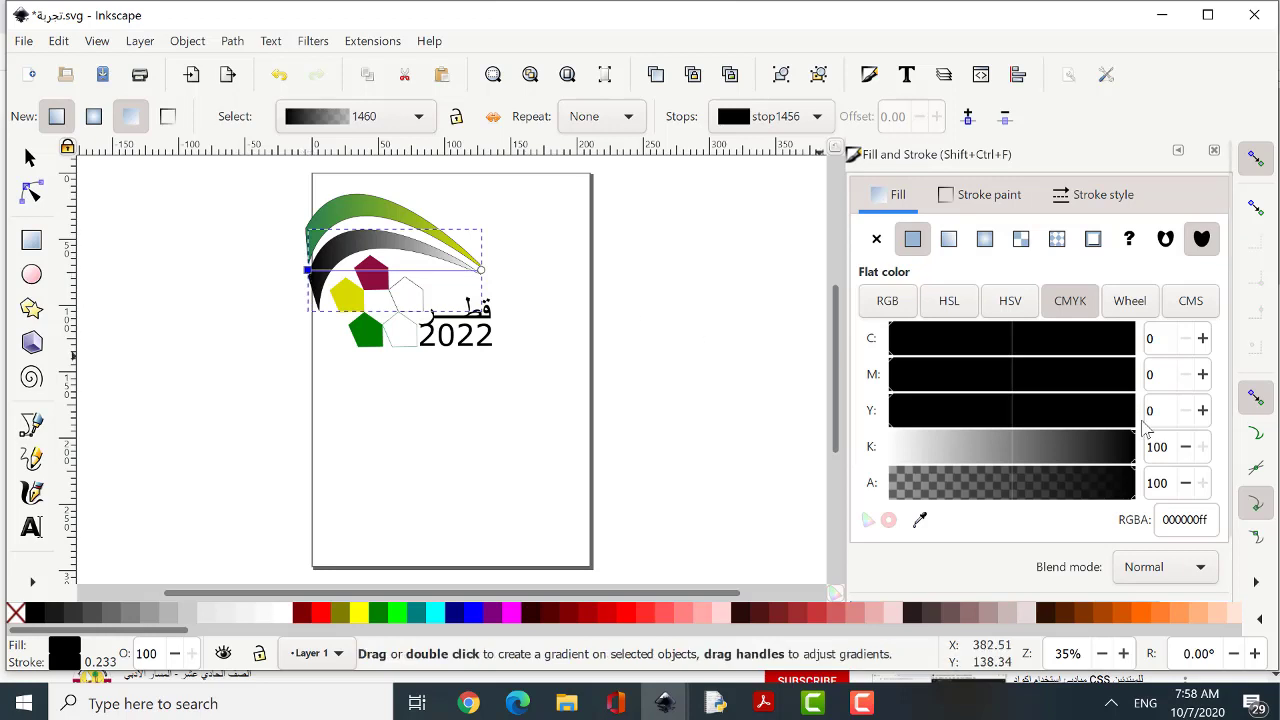
double_click(1154, 341)
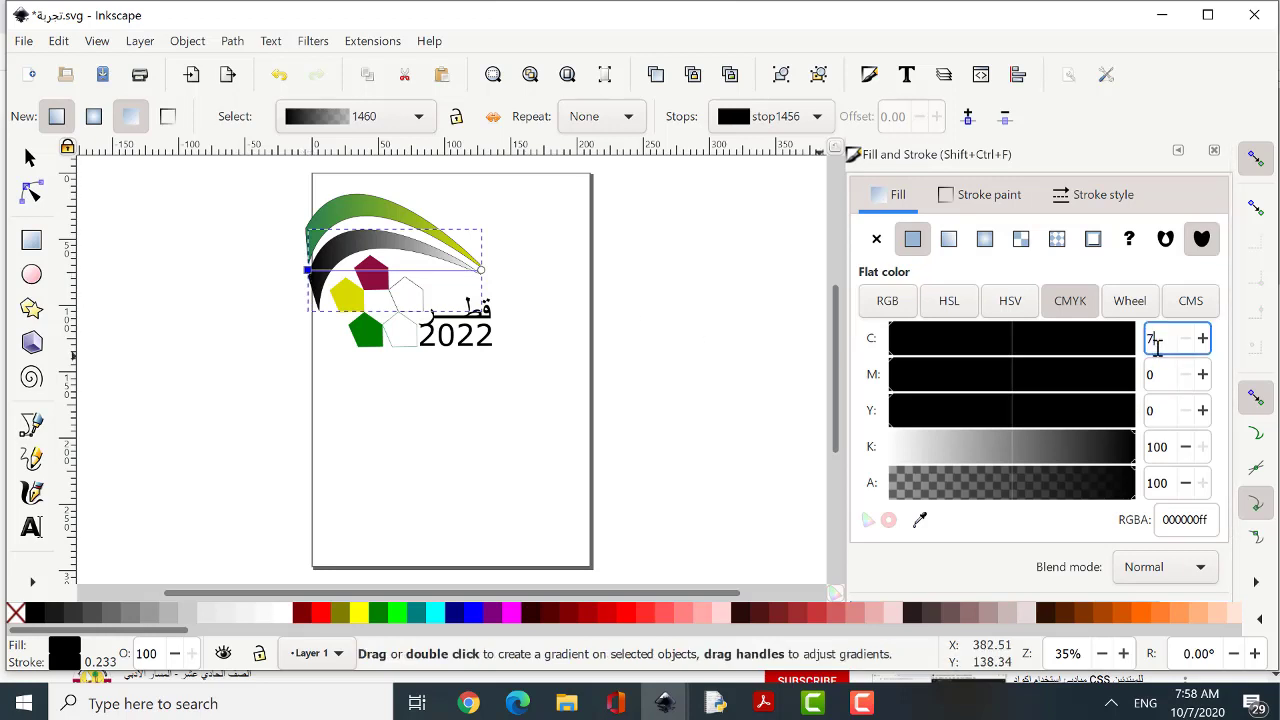
double_click(1165, 410)
type("4")
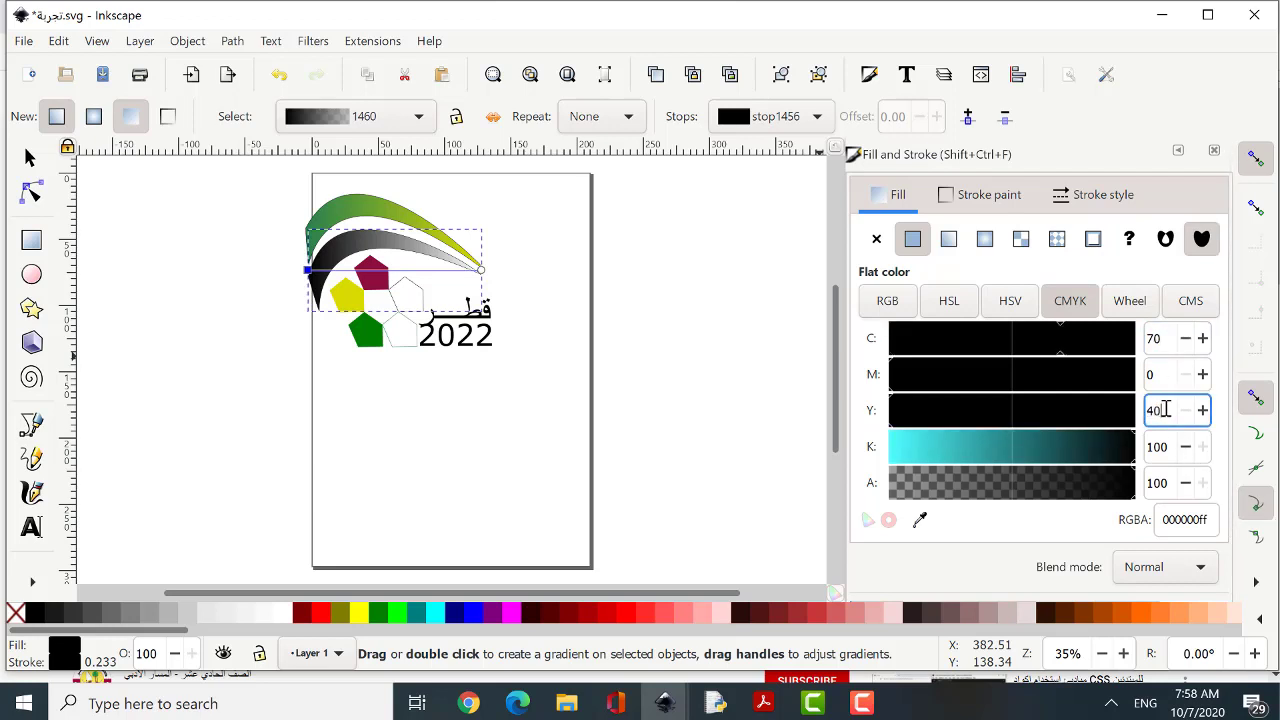
double_click(1163, 447)
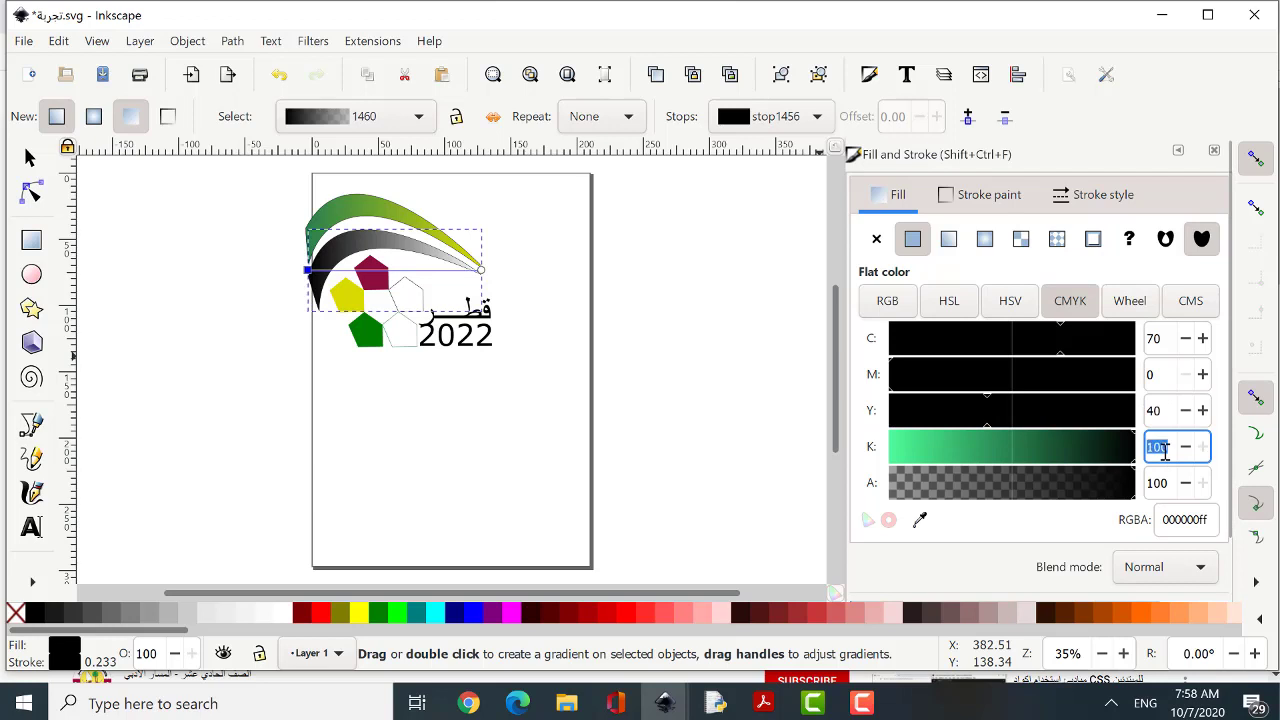
type("50")
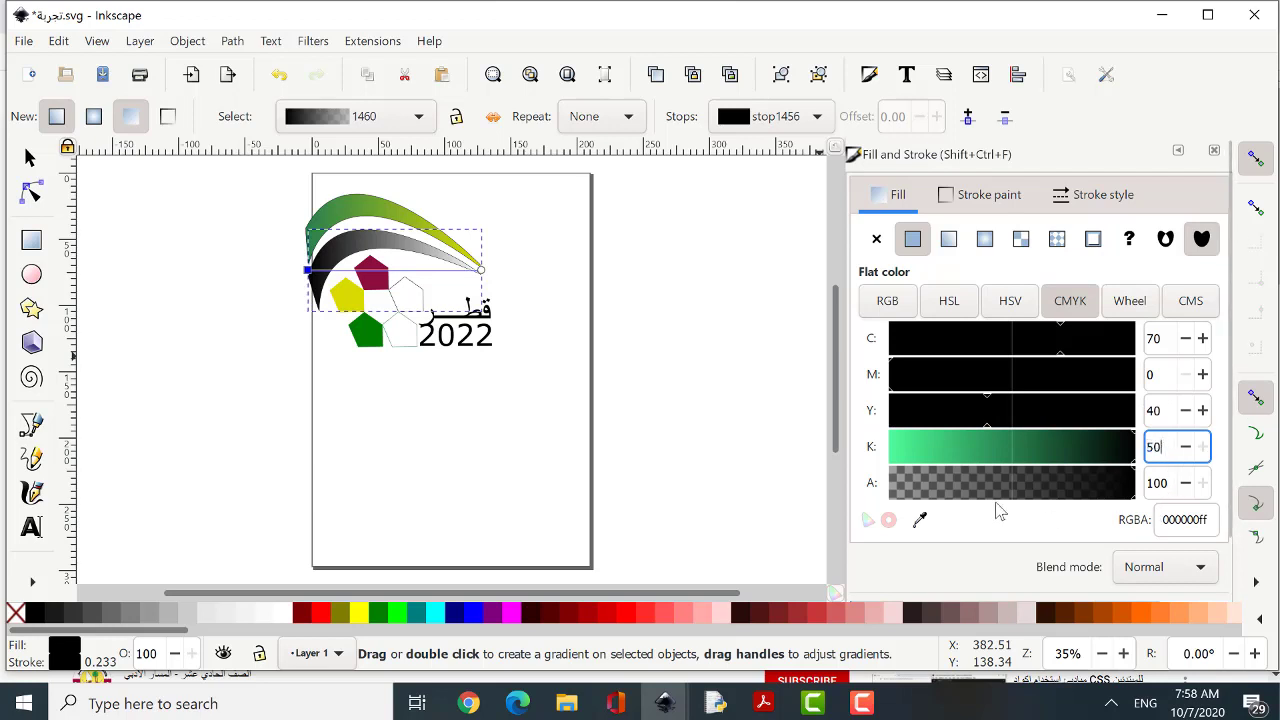
key("Return")
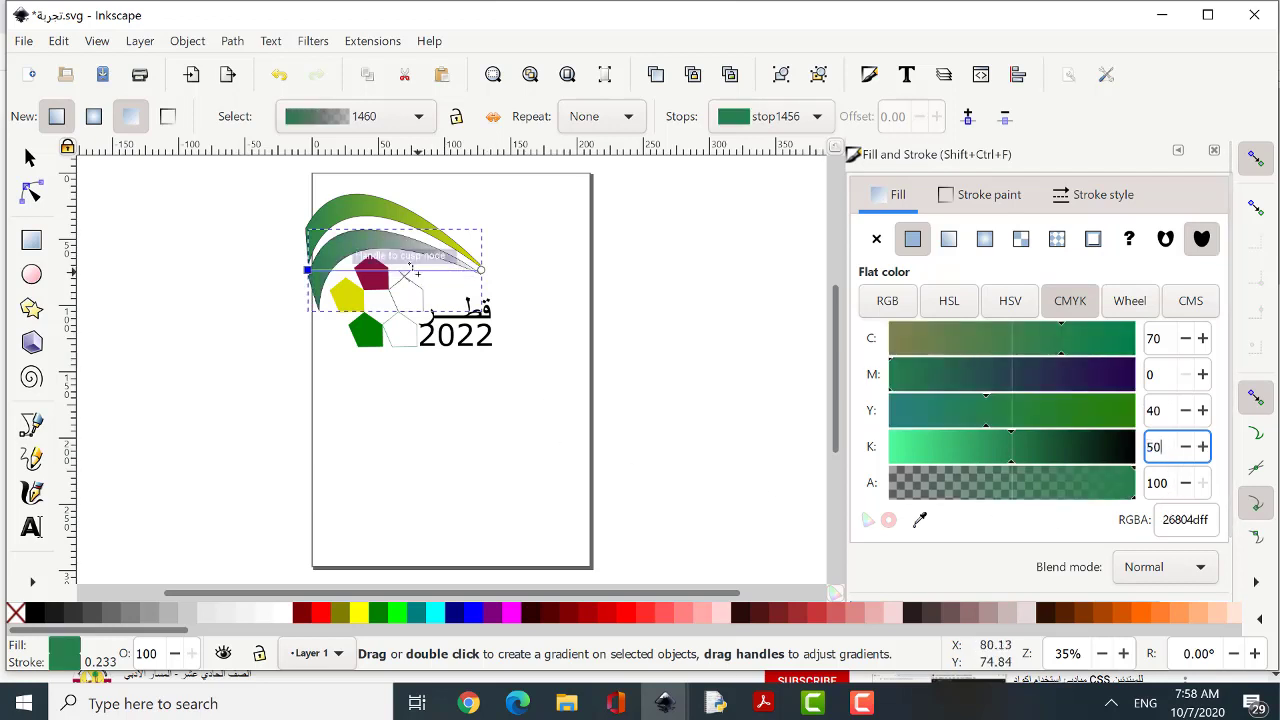
Set the end stop of the lower swoosh's gradient to yellow 100 and black 15 with alpha 100, and deselect the swoosh
left_click(481, 270)
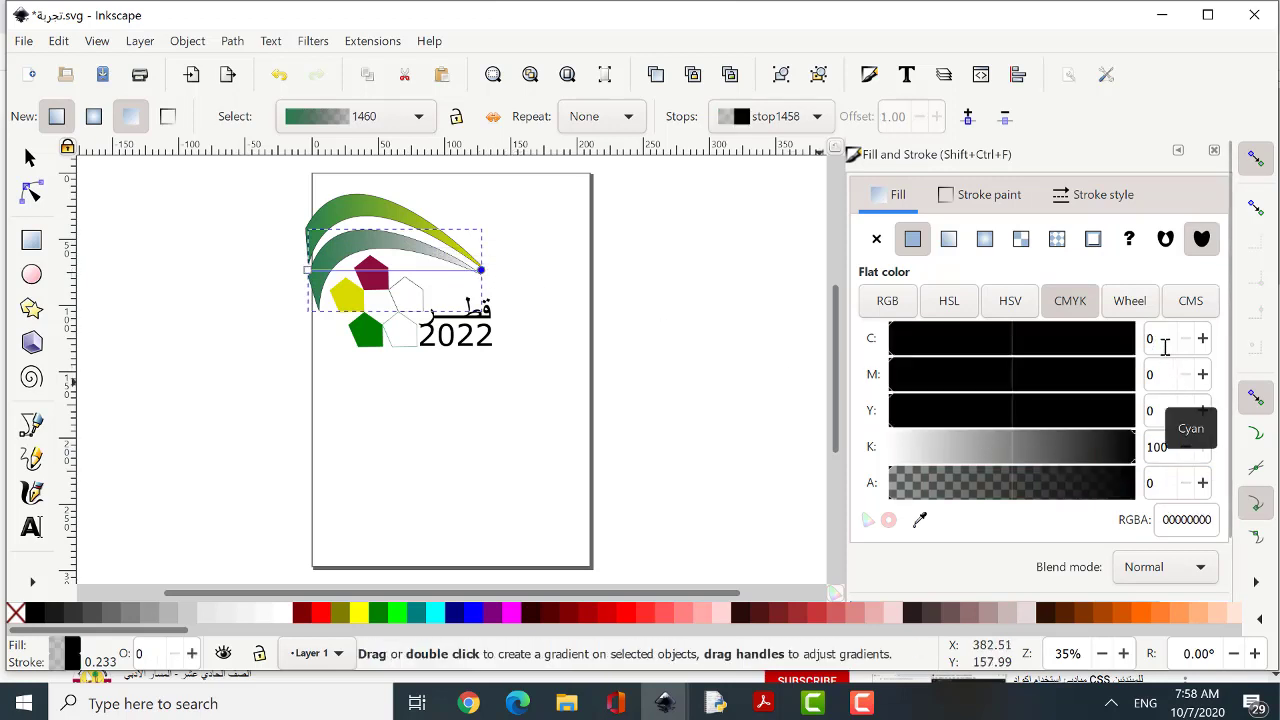
left_click(1166, 404)
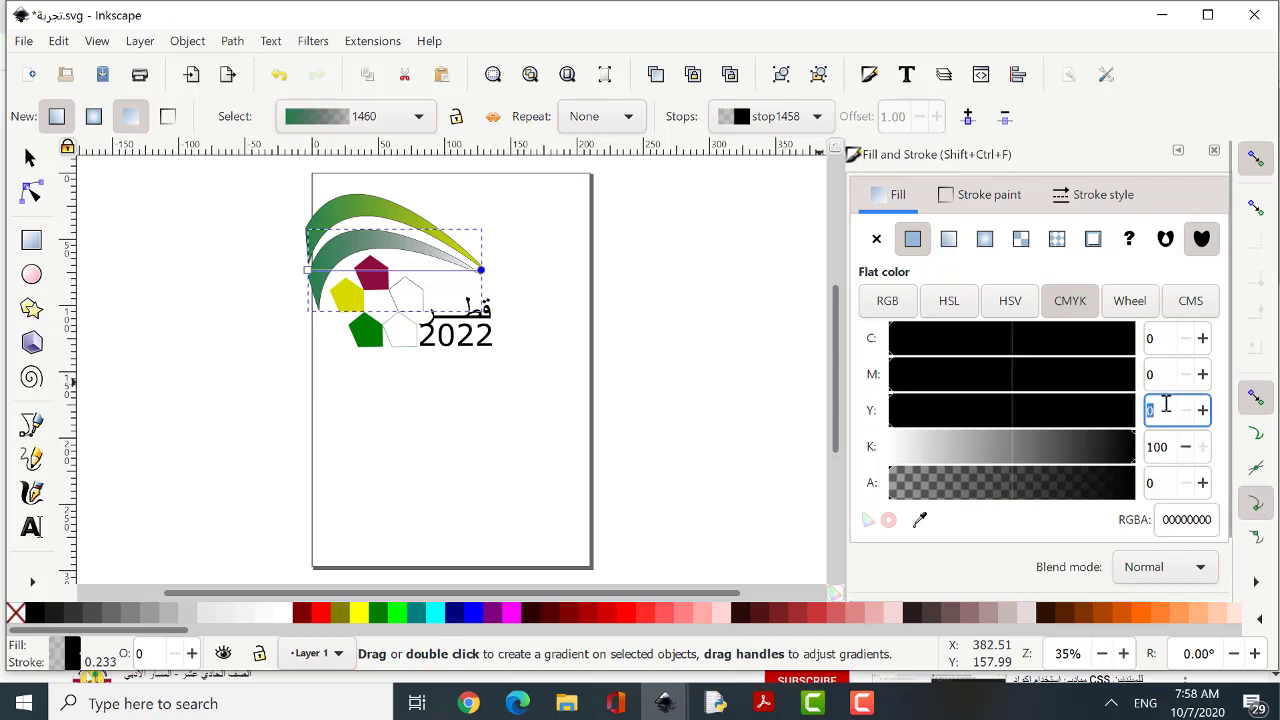
type("100")
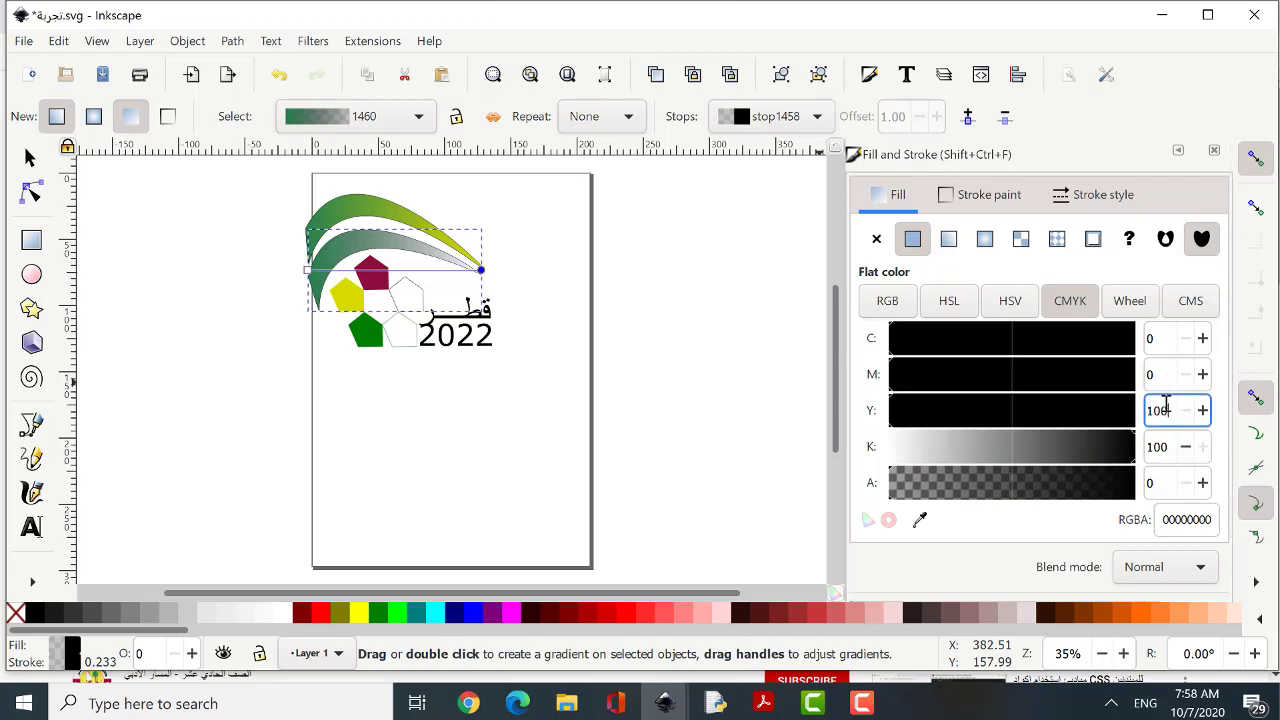
type("15")
left_click(1160, 484)
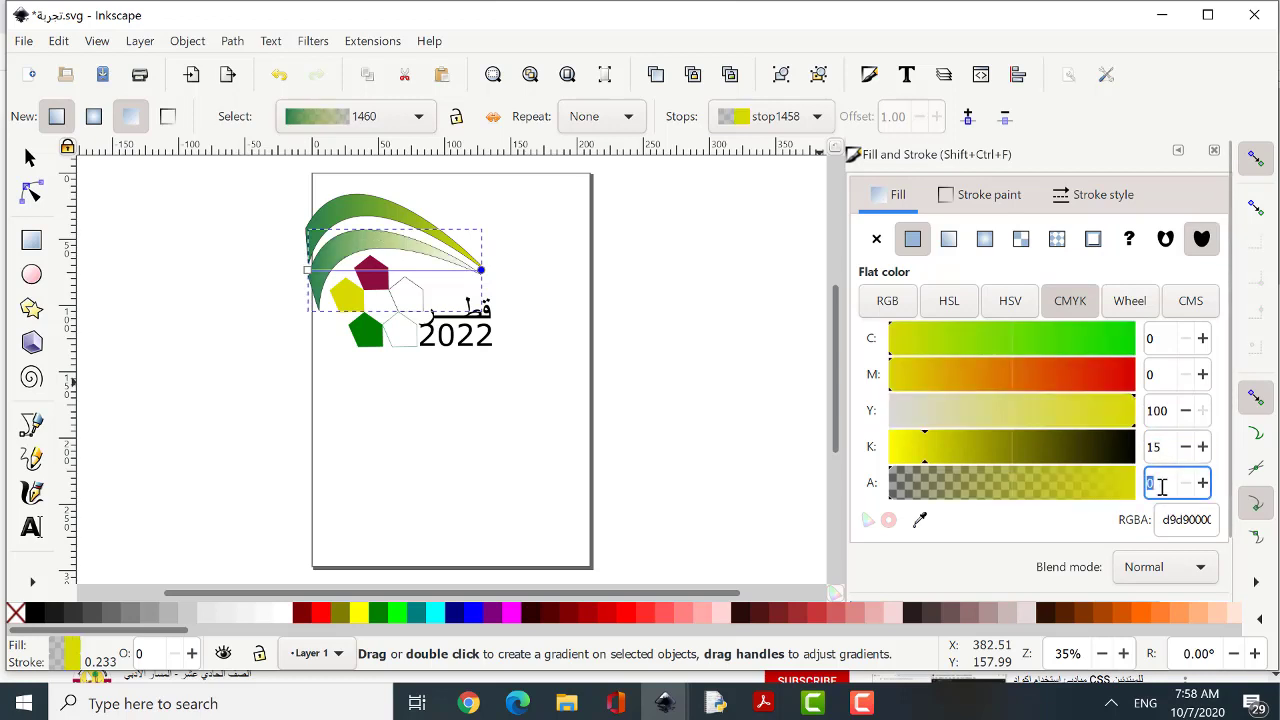
type("1")
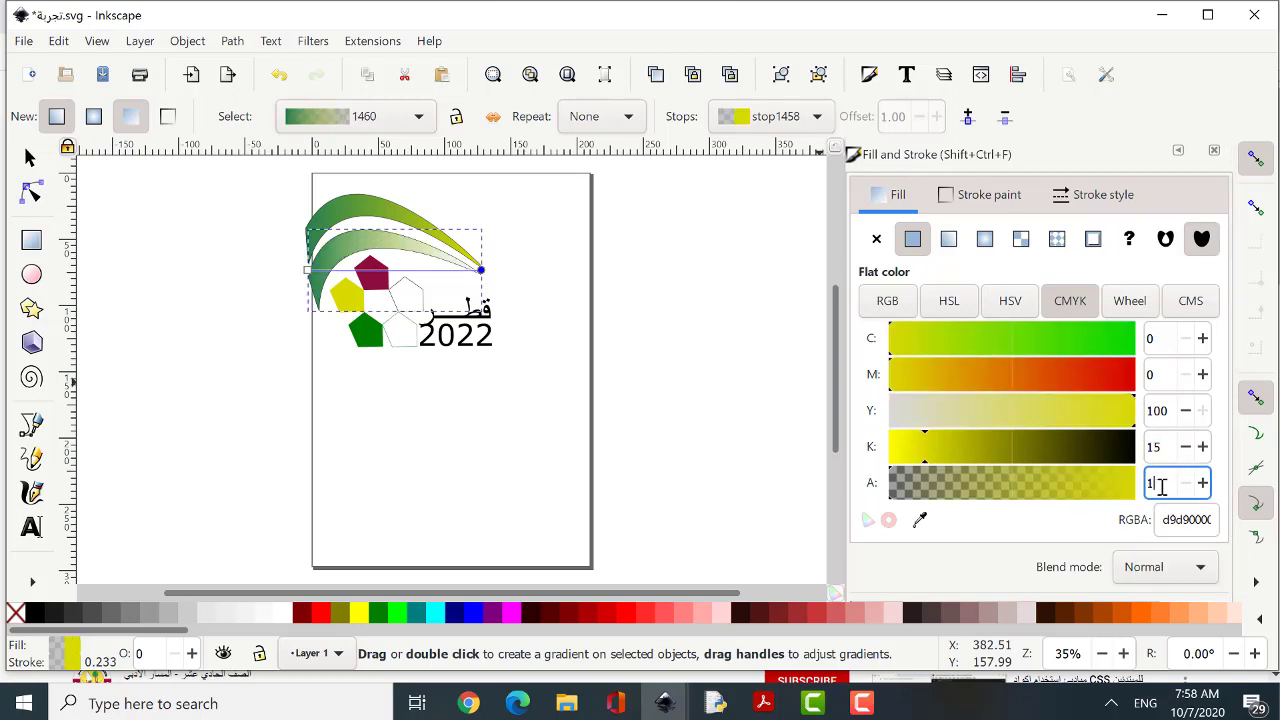
type("00")
key("Return")
left_click(763, 376)
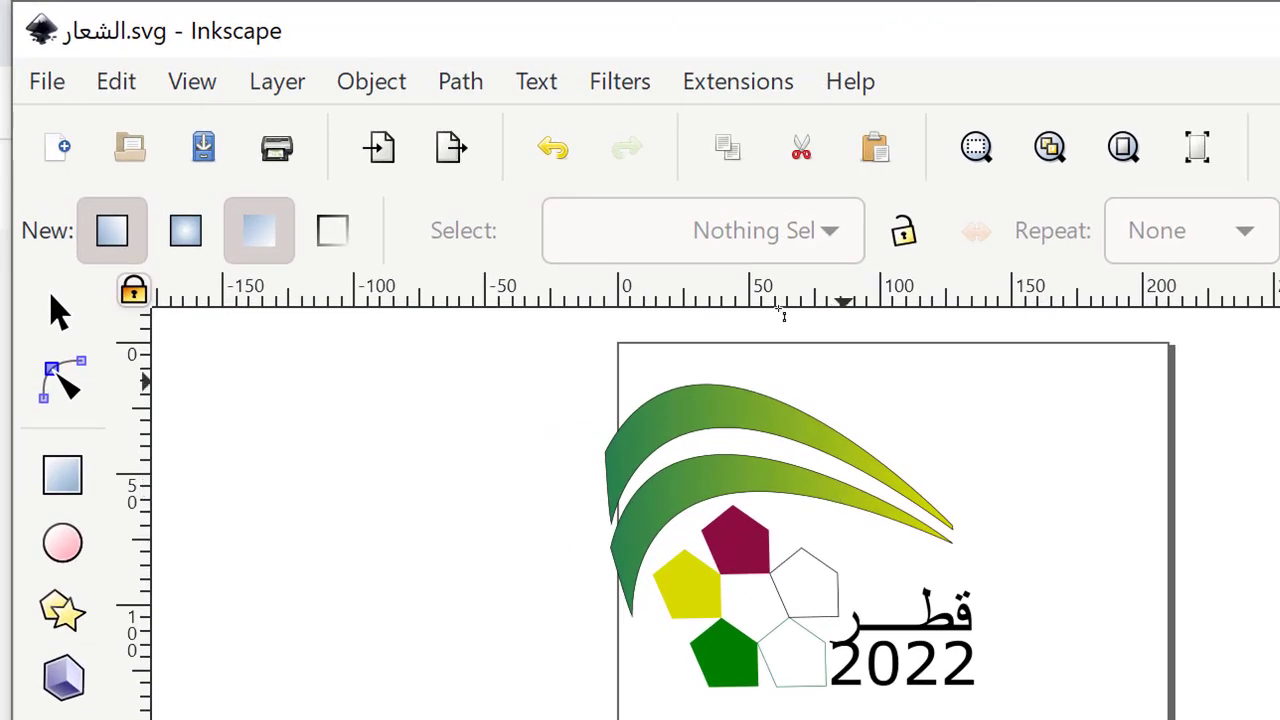
Save the logo under the new name "شعار 2022" on the Desktop in Inkscape SVG format
left_click(48, 88)
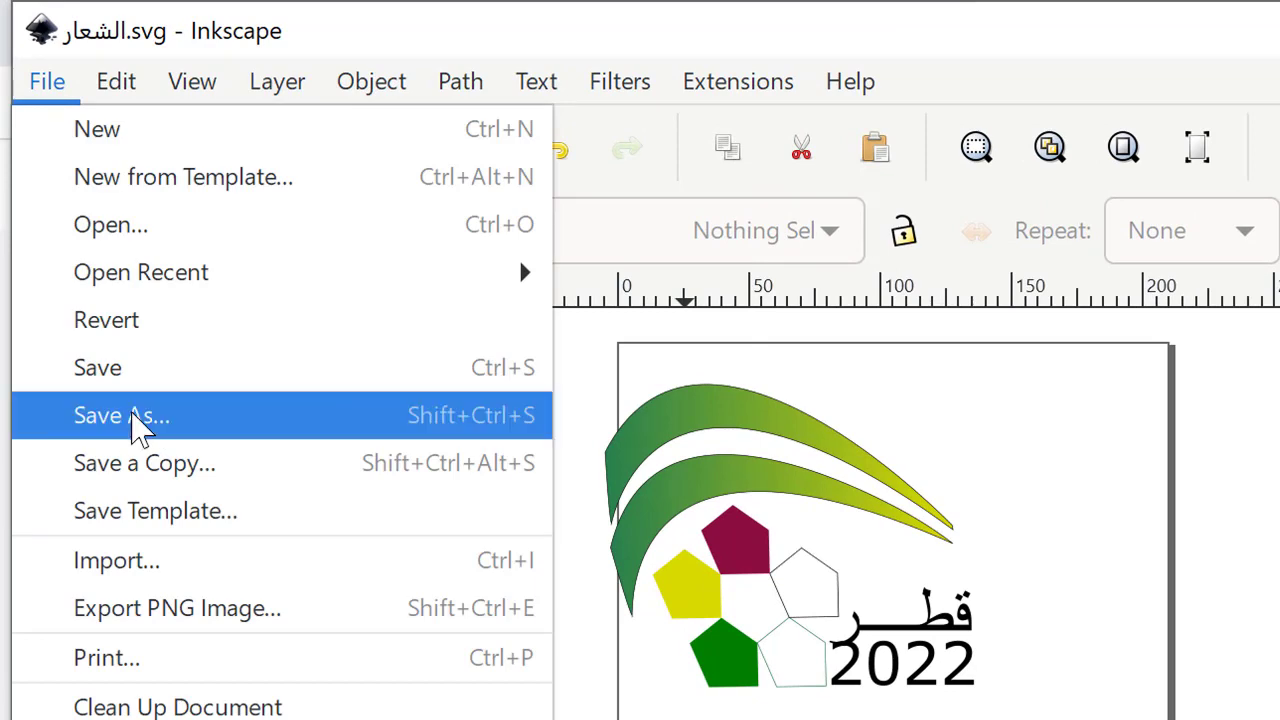
left_click(160, 428)
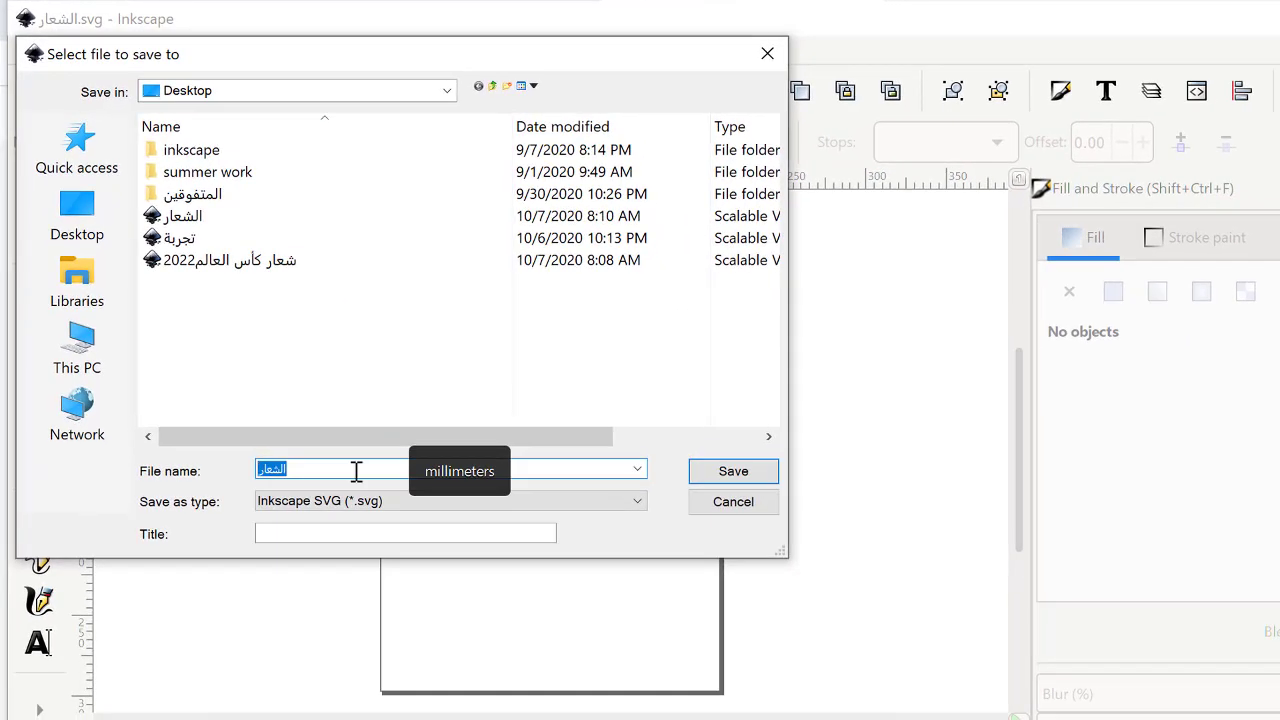
type("شعار")
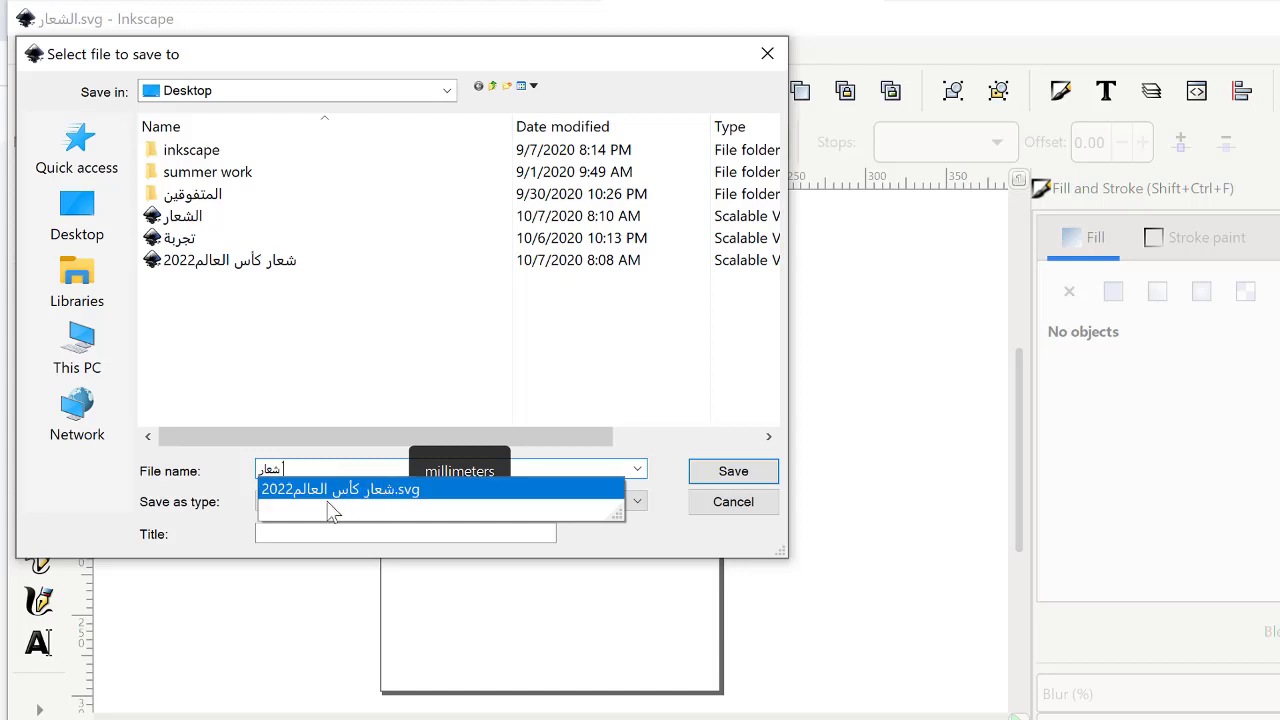
type("2033")
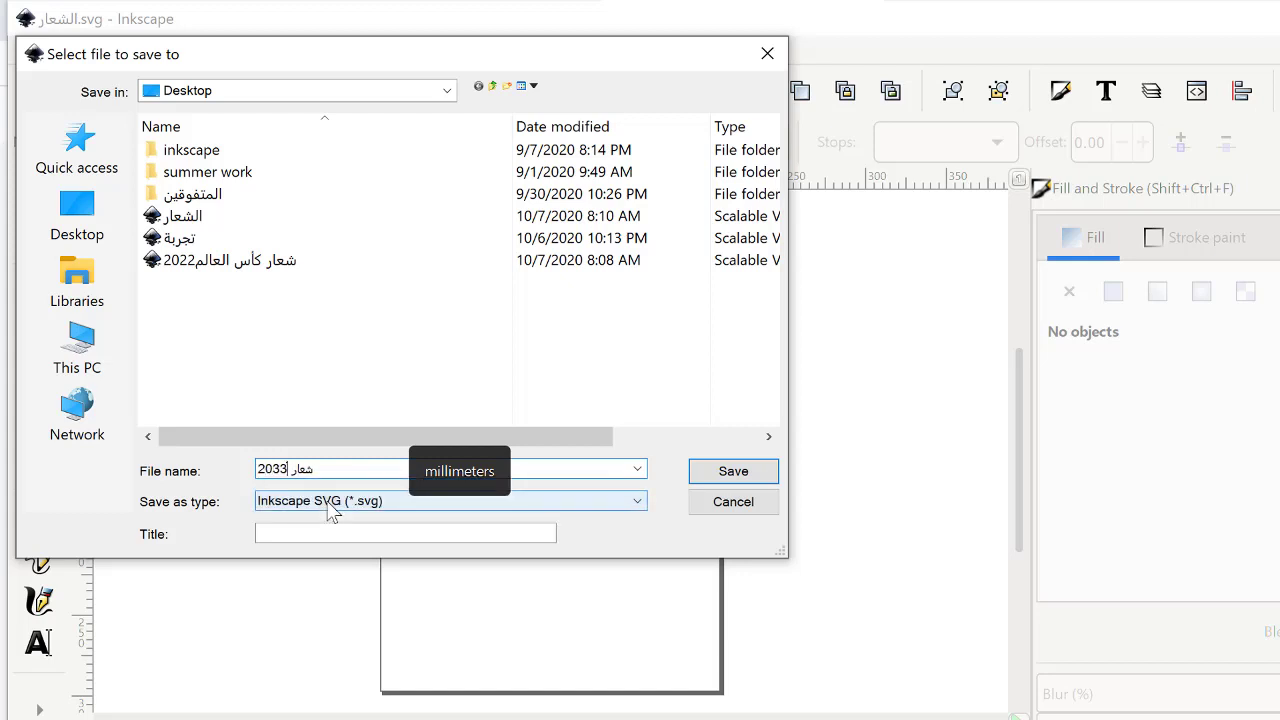
key("BackSpace")
key("BackSpace")
type("22")
left_click(752, 478)
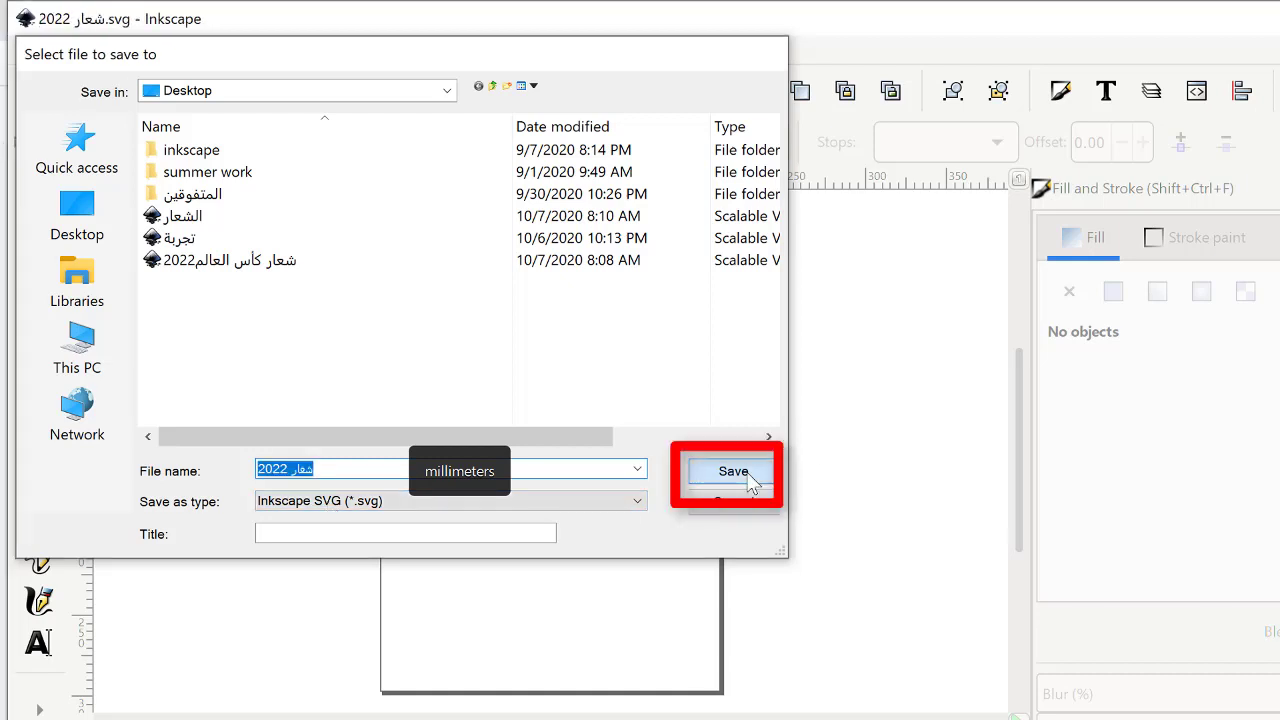